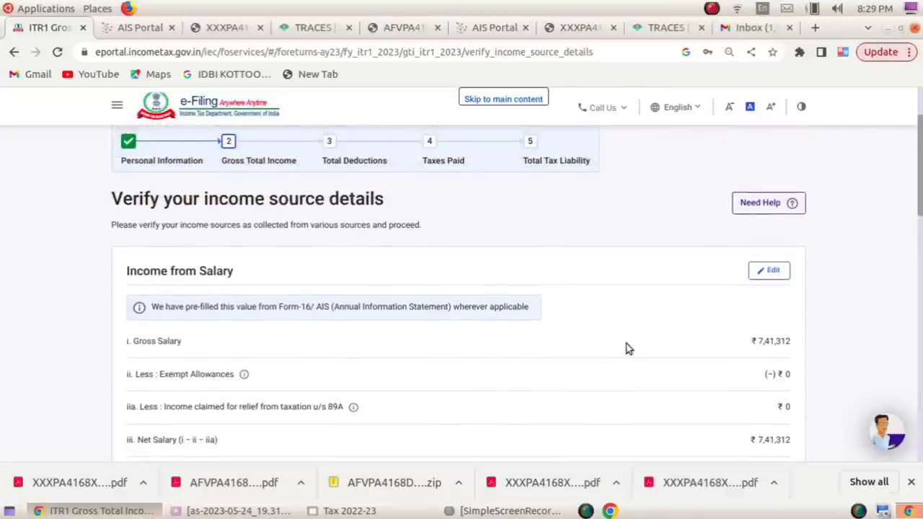
Review the salary, house property and other sources sections of the income source details.
scroll(626, 348, down, 2)
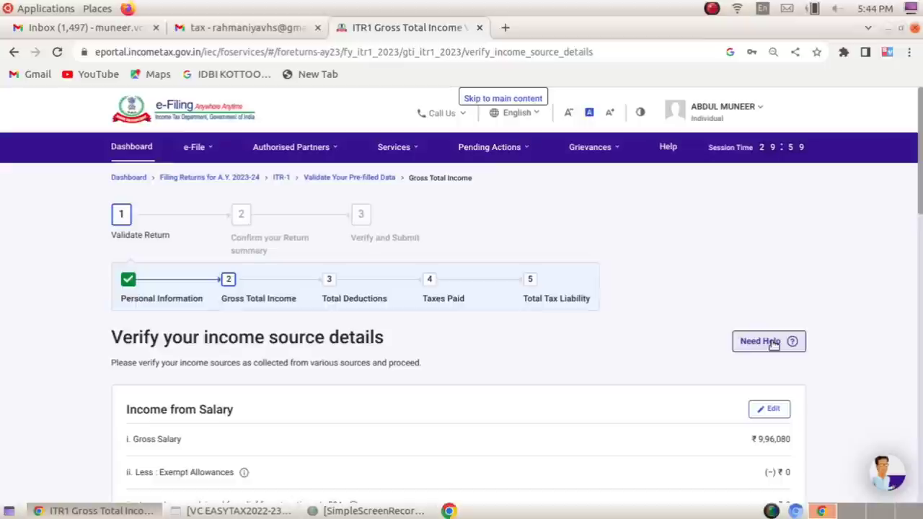
scroll(773, 344, down, 4)
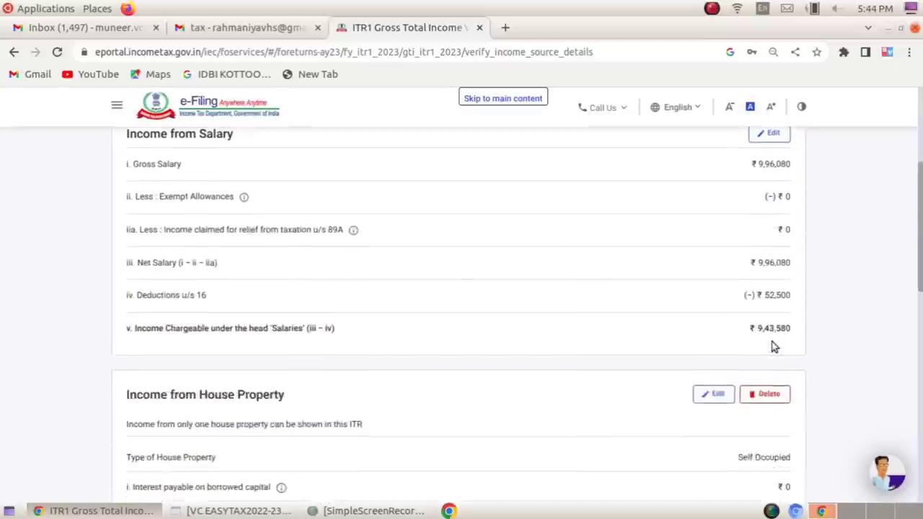
scroll(772, 347, down, 3)
scroll(772, 347, up, 4)
scroll(773, 347, down, 5)
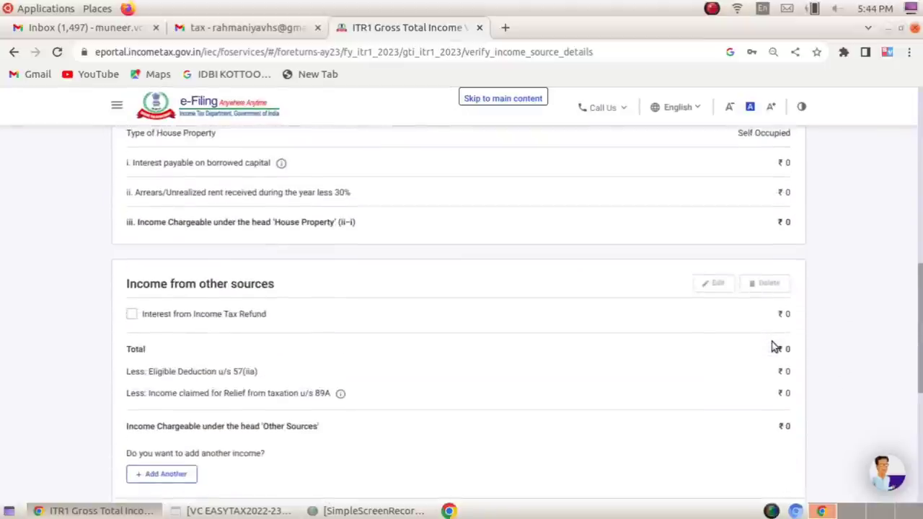
scroll(775, 347, down, 2)
scroll(774, 347, up, 1)
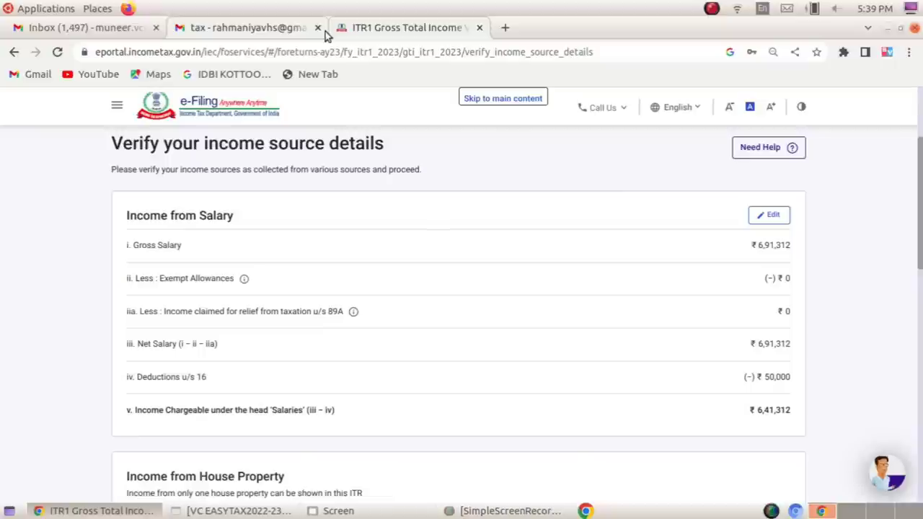
scroll(608, 216, down, 4)
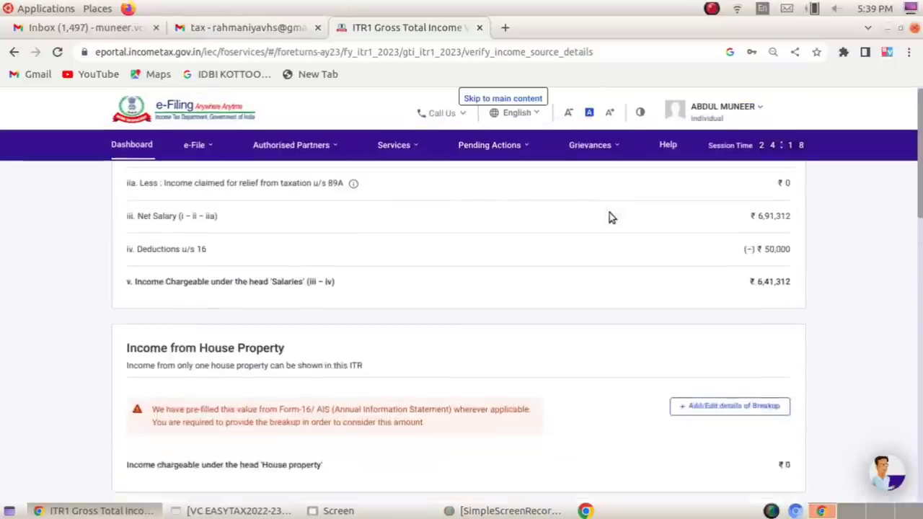
scroll(610, 217, up, 2)
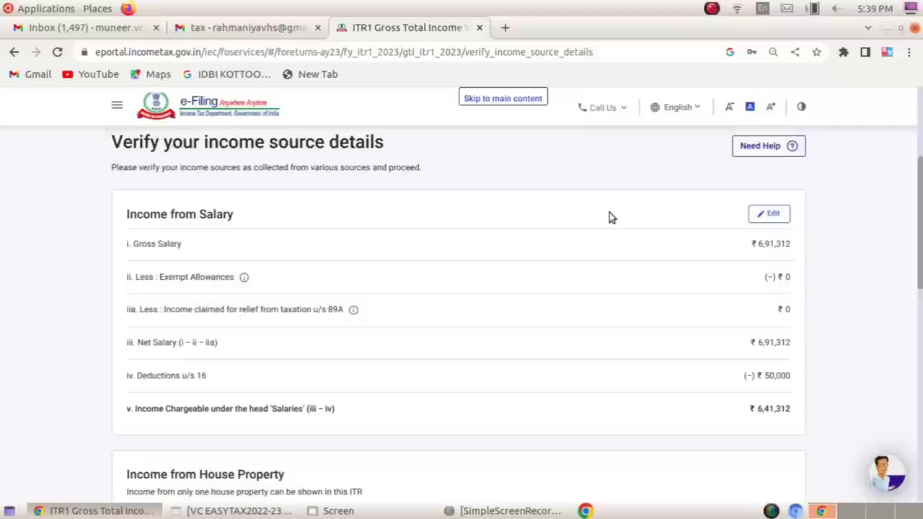
Open Income from Salary for editing and set the salary as per section 17(1) to 996080.
click(759, 219)
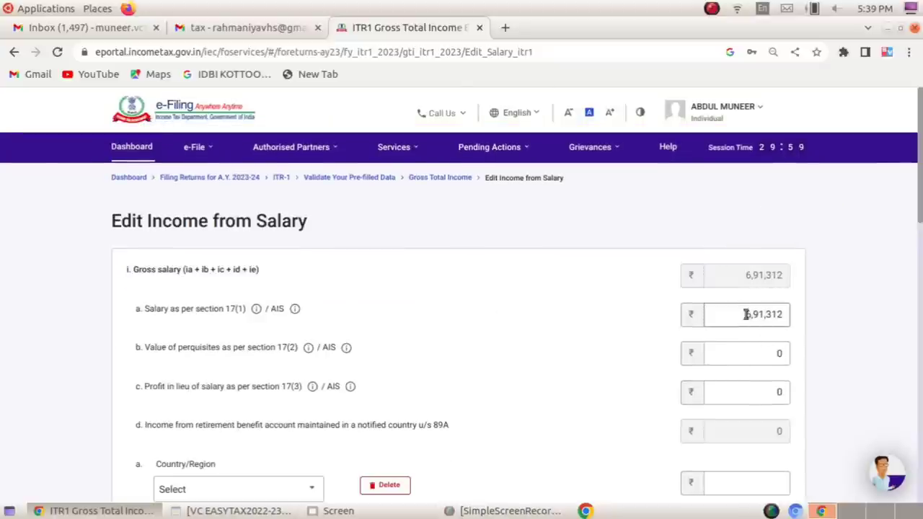
scroll(779, 313, down, 3)
scroll(779, 313, up, 2)
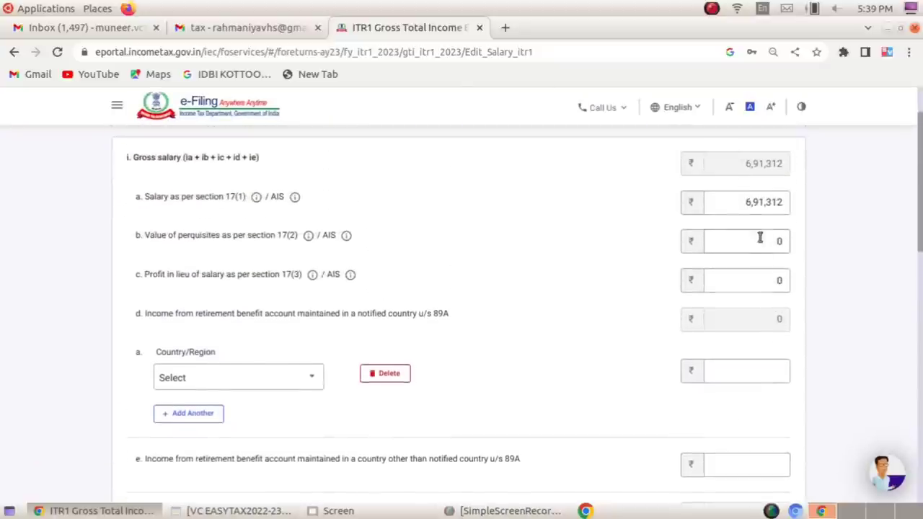
drag(742, 203, 792, 205)
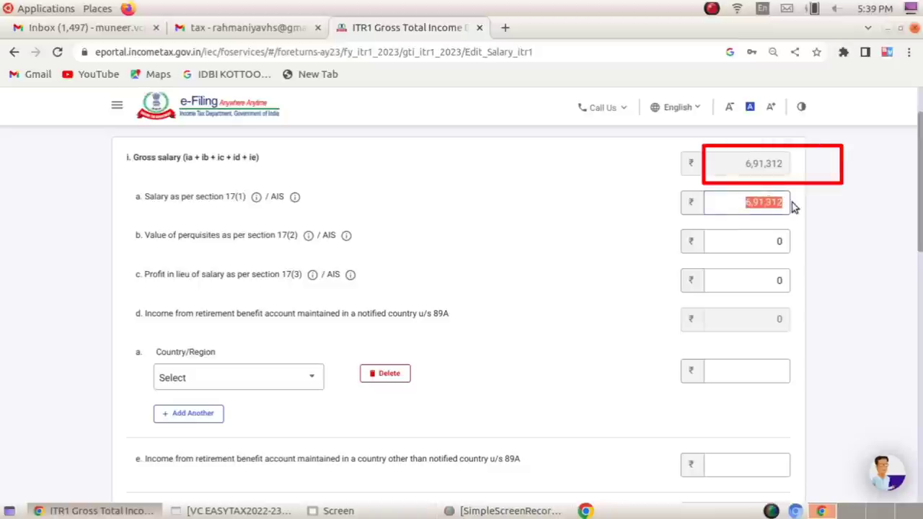
key(BackSpace)
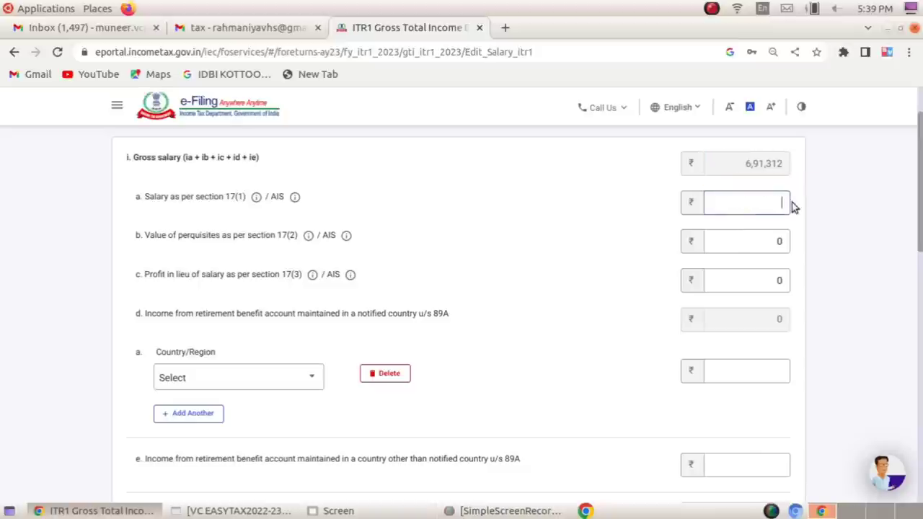
text(996080)
click(761, 285)
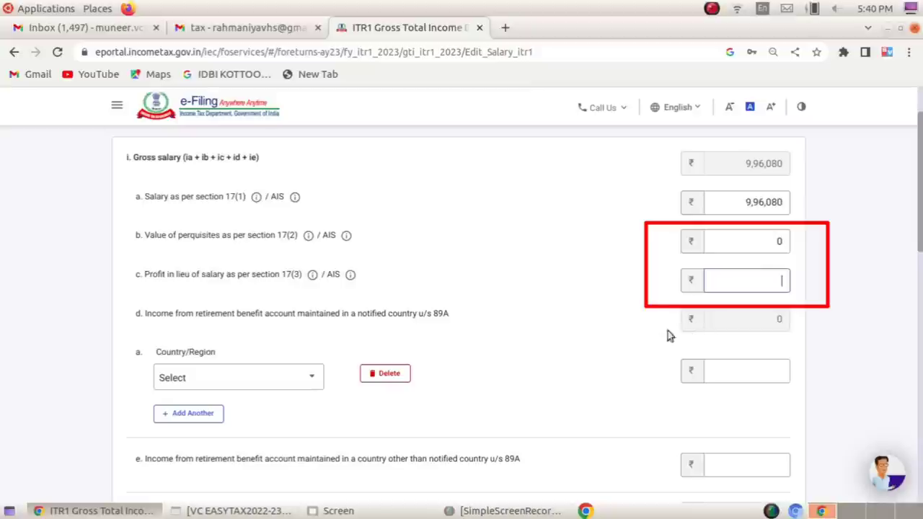
Look through the country options for retirement benefit account income under section 89A without choosing one.
click(311, 380)
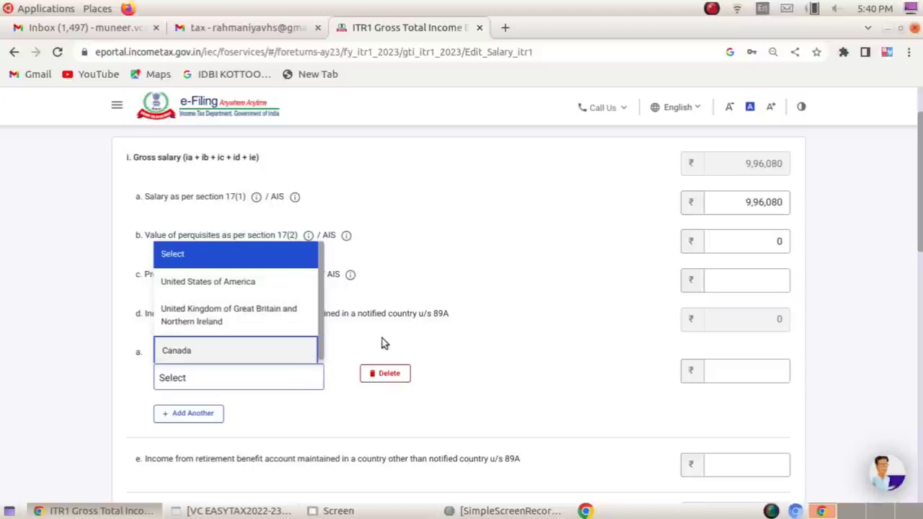
click(468, 351)
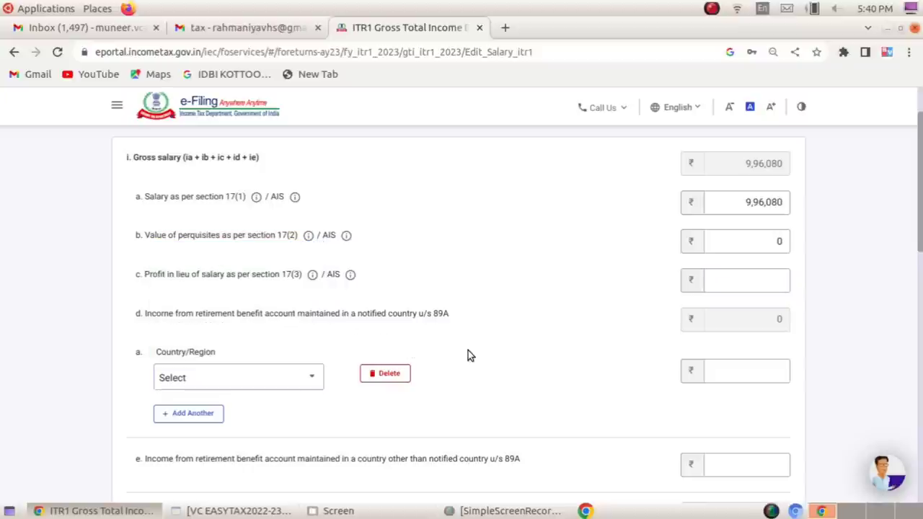
click(298, 380)
click(430, 371)
Set the professional tax u/s 16(iii) to 2500 and save the salary income.
scroll(549, 343, down, 2)
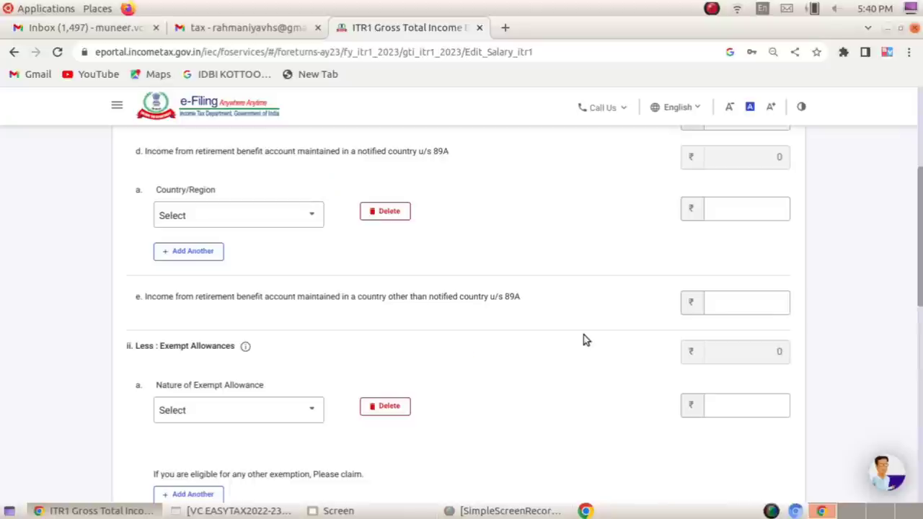
scroll(583, 335, down, 5)
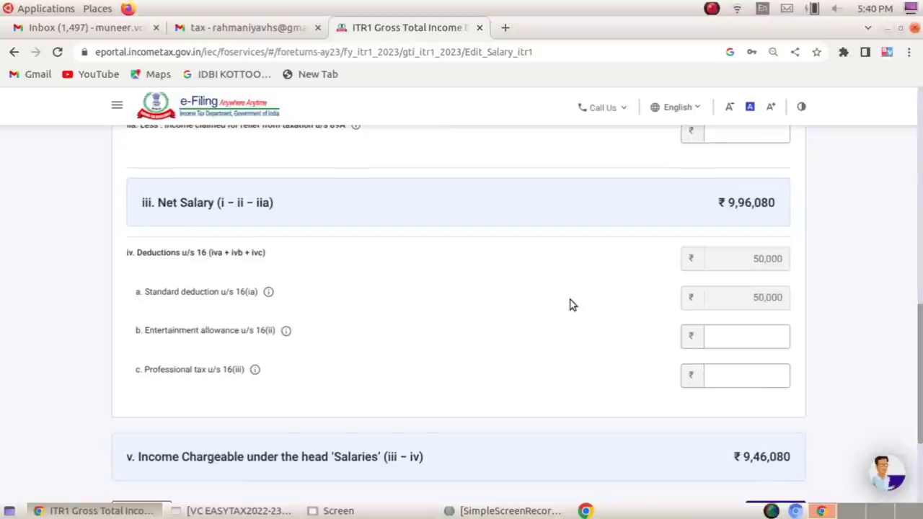
click(752, 376)
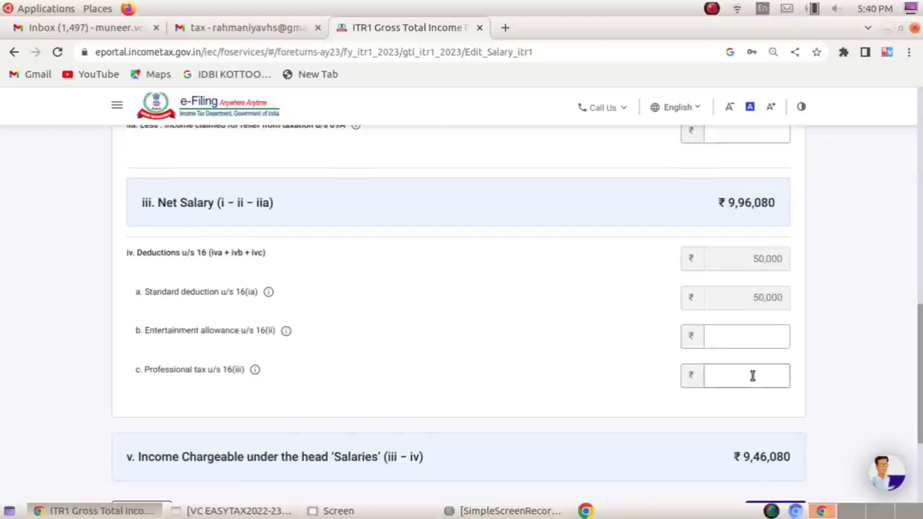
text(2)
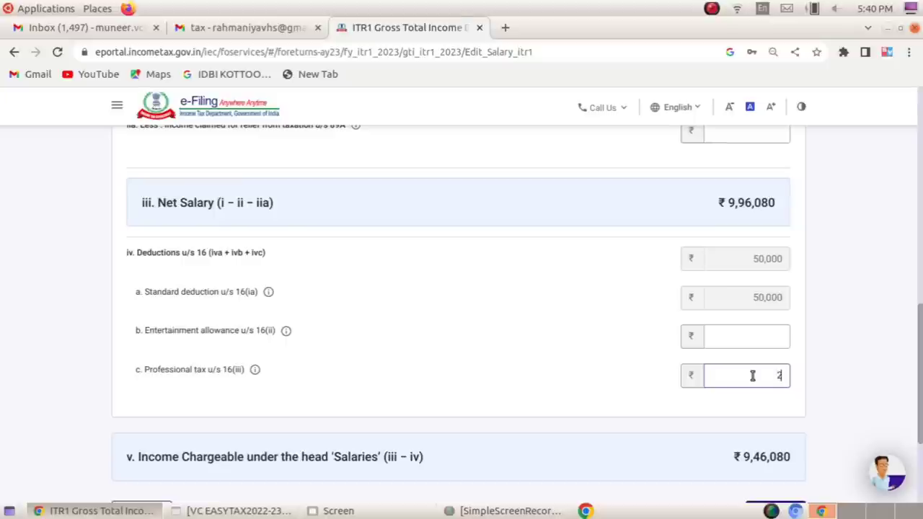
text(500)
click(640, 412)
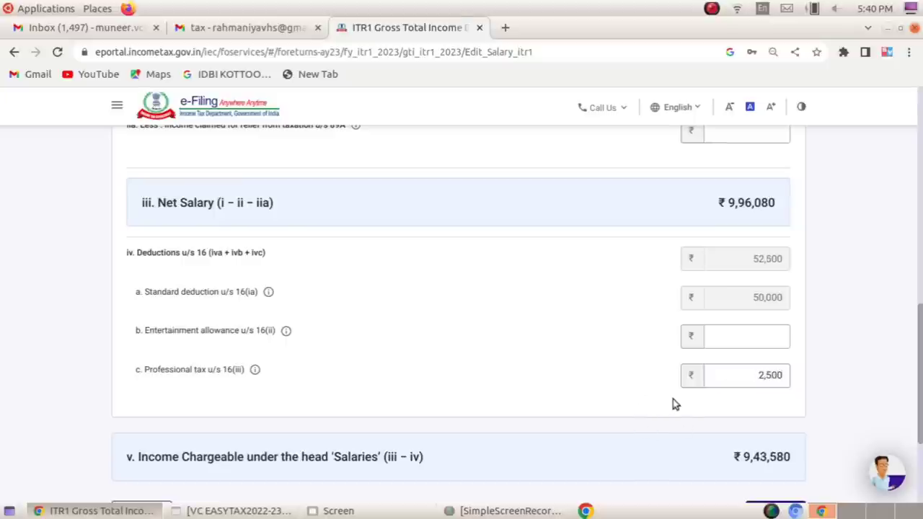
scroll(673, 402, down, 4)
scroll(647, 373, up, 4)
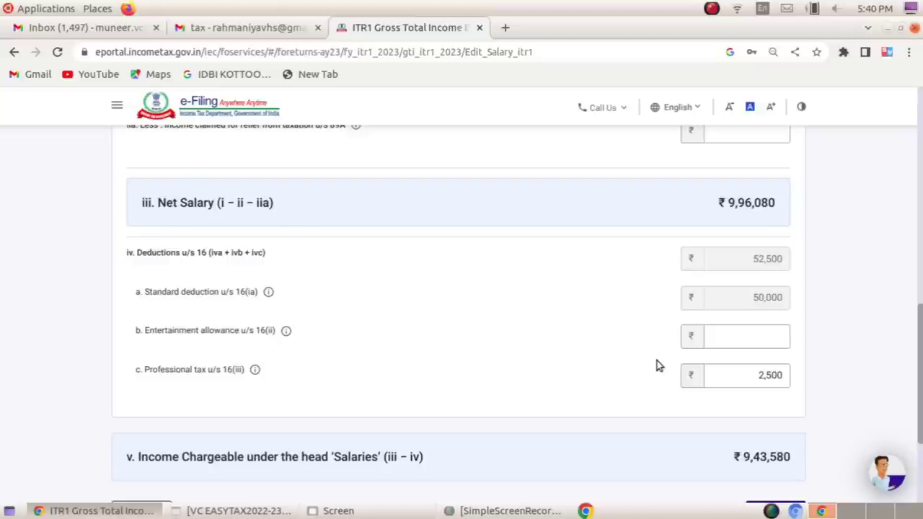
scroll(657, 360, down, 2)
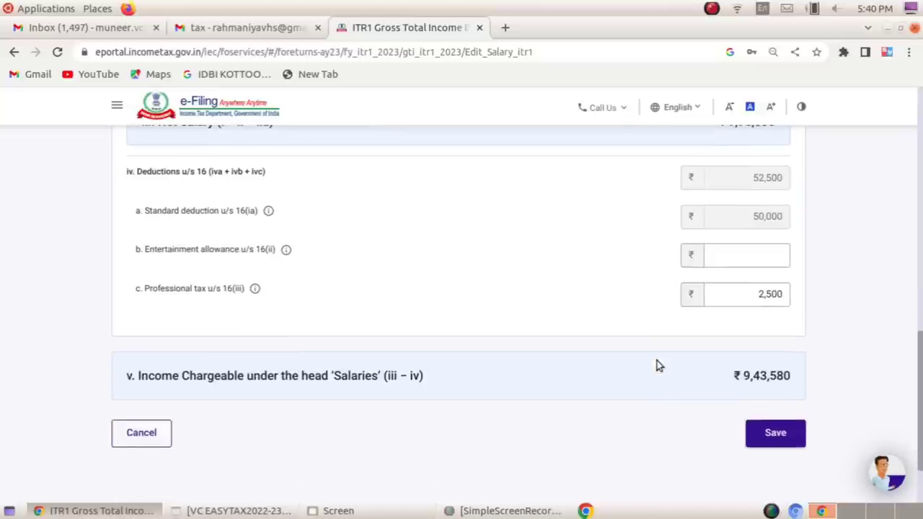
click(777, 434)
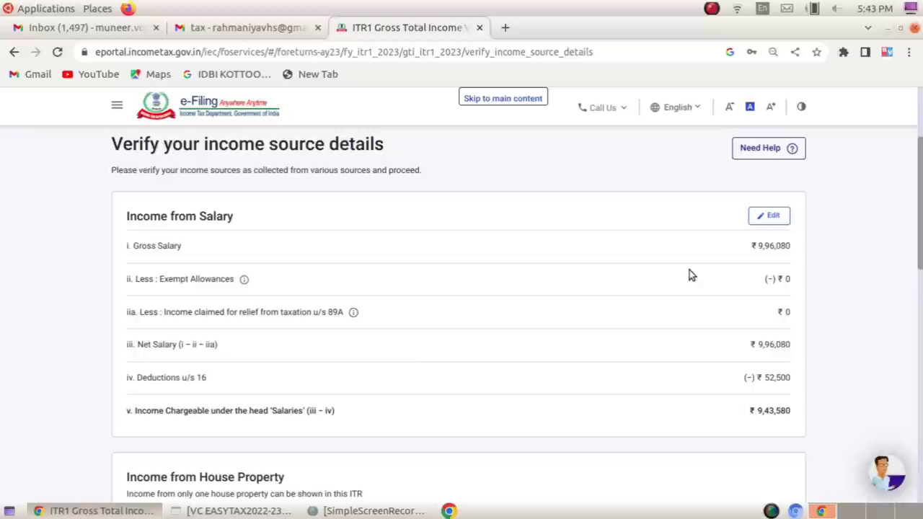
Open the breakup details for Income from House Property and choose Self Occupied as the property type.
scroll(690, 274, up, 3)
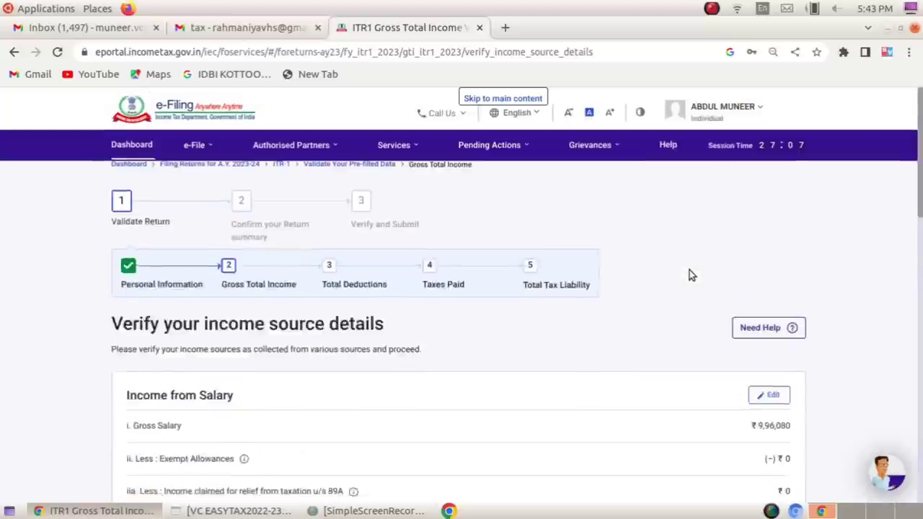
scroll(690, 274, down, 4)
scroll(689, 275, up, 2)
scroll(690, 274, down, 4)
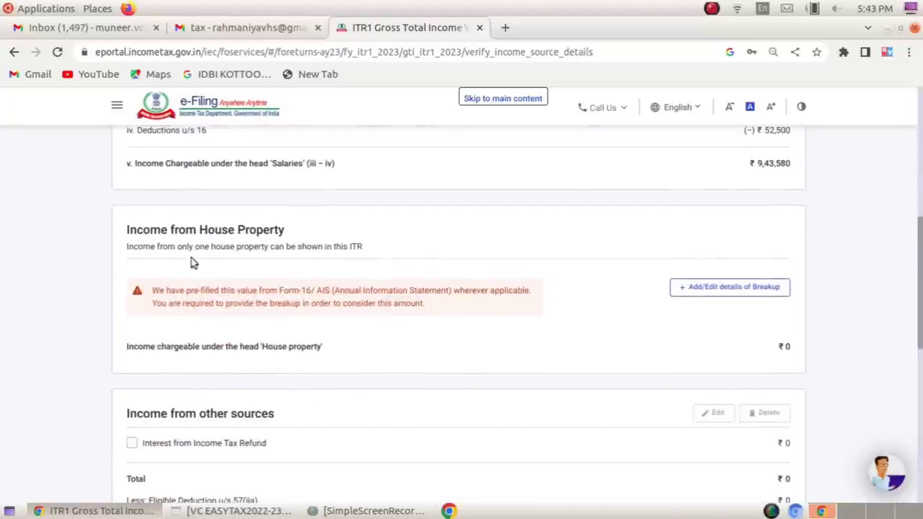
scroll(242, 244, down, 2)
scroll(281, 224, up, 2)
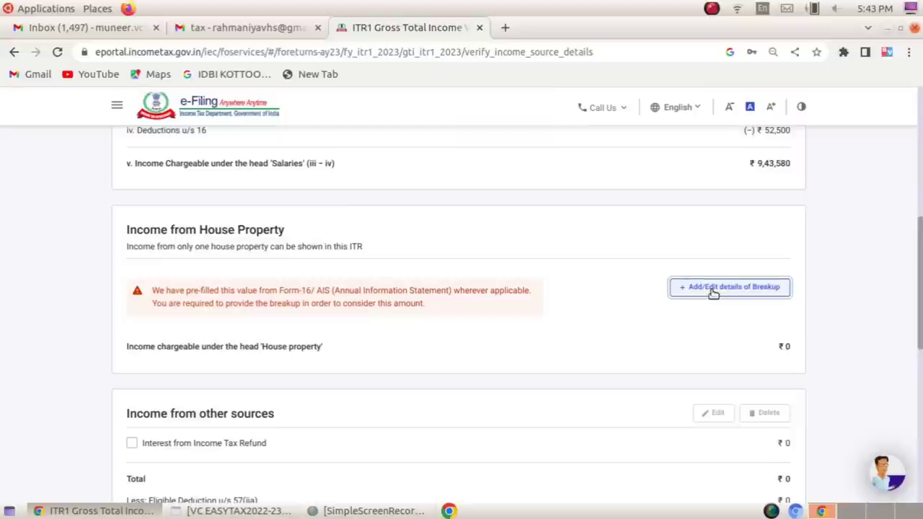
click(712, 289)
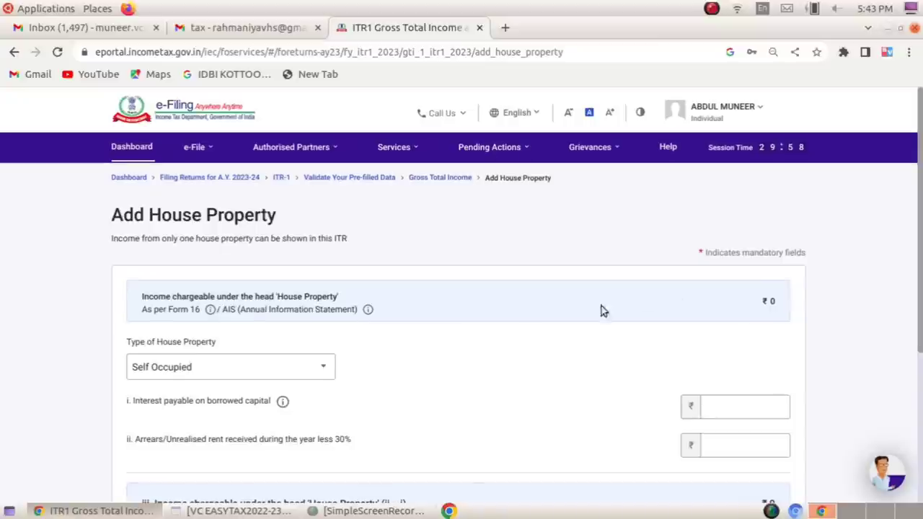
click(324, 368)
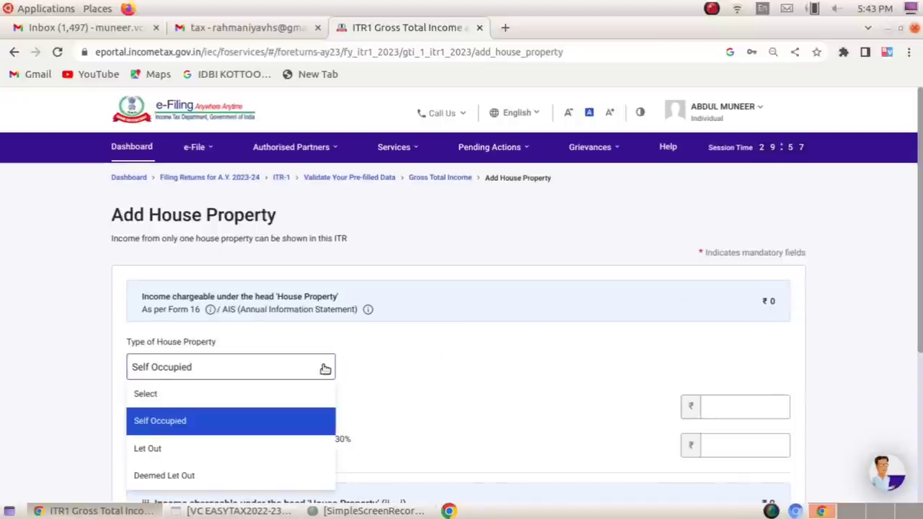
click(286, 423)
Try 120000 as the interest payable on borrowed capital and clear the field again.
scroll(486, 349, down, 3)
scroll(507, 347, up, 2)
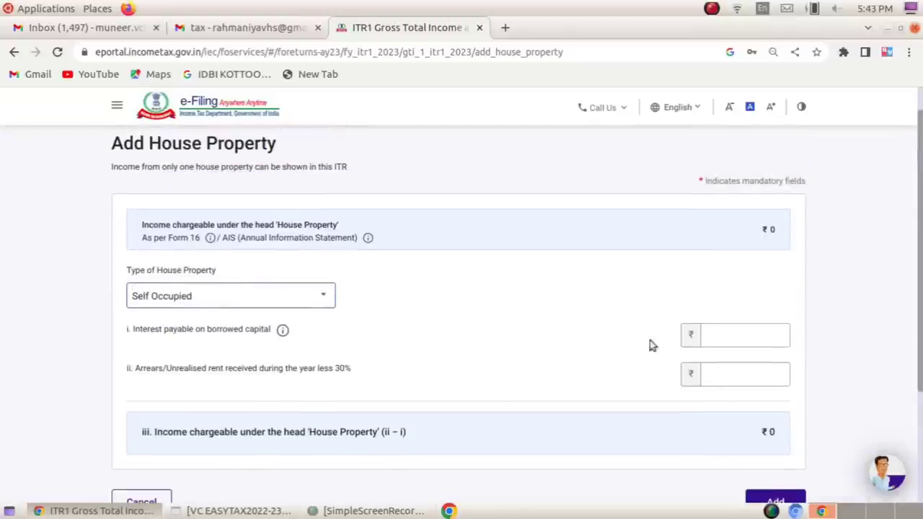
click(740, 334)
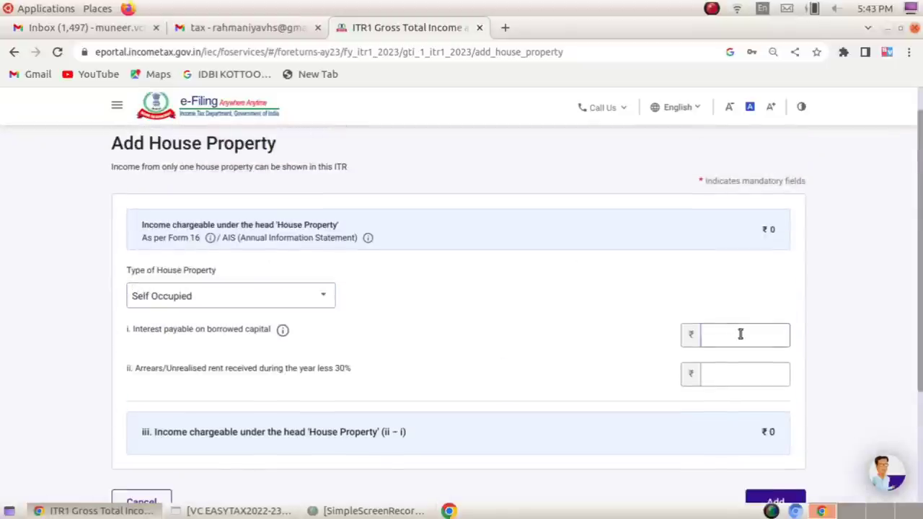
text(120000)
double_click(719, 331)
key(BackSpace)
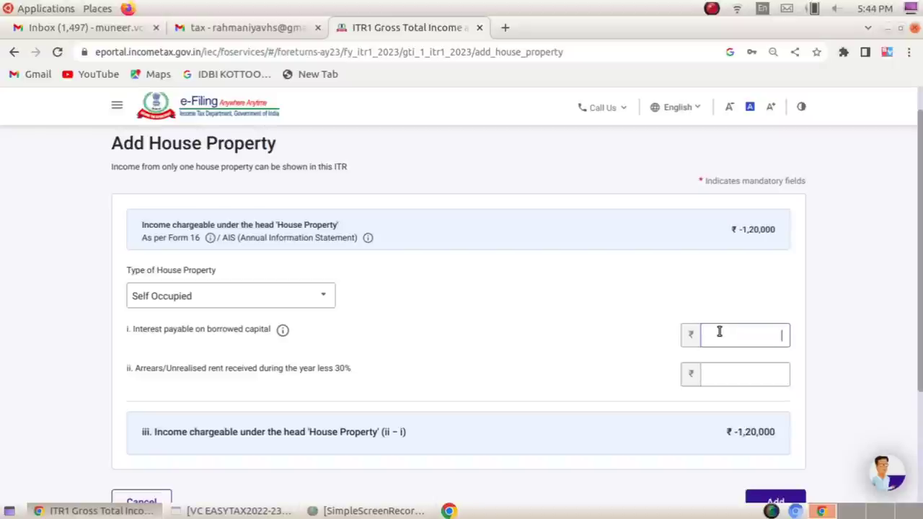
Add the self-occupied house property with the interest and arrears amounts left blank.
click(784, 394)
click(764, 374)
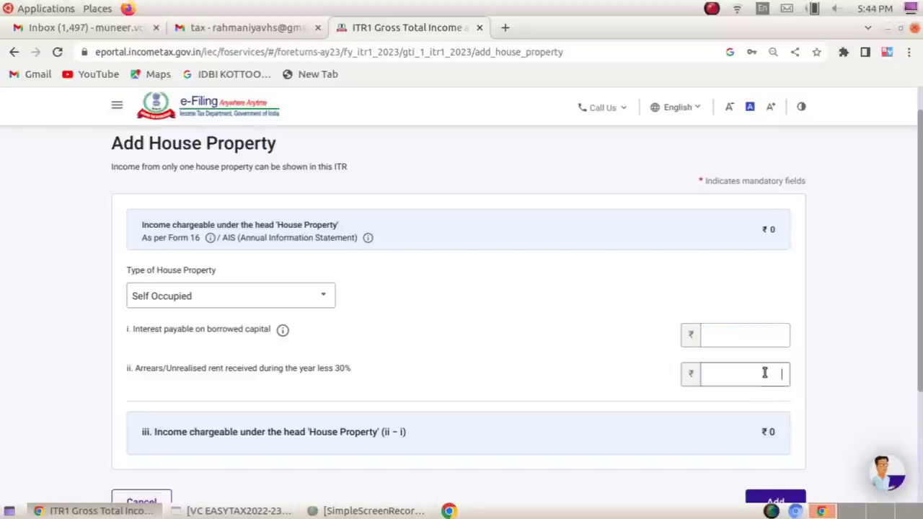
scroll(740, 373, down, 3)
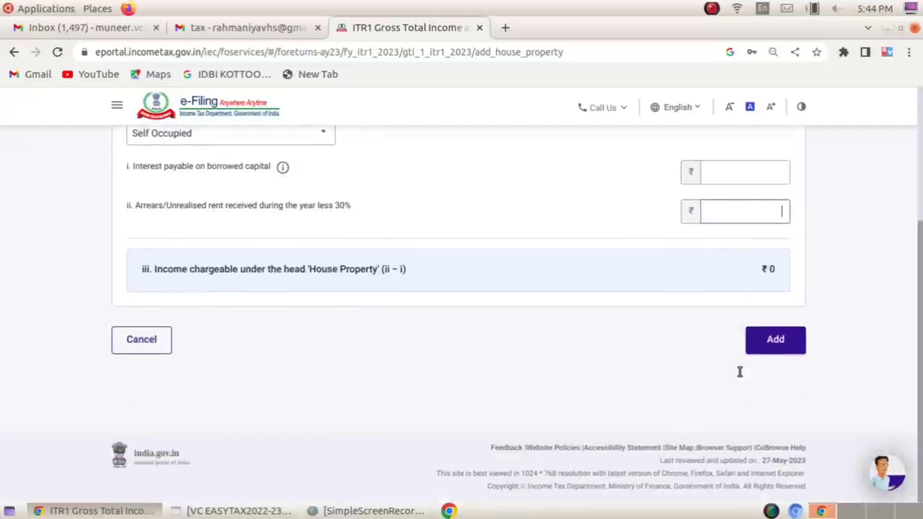
click(774, 341)
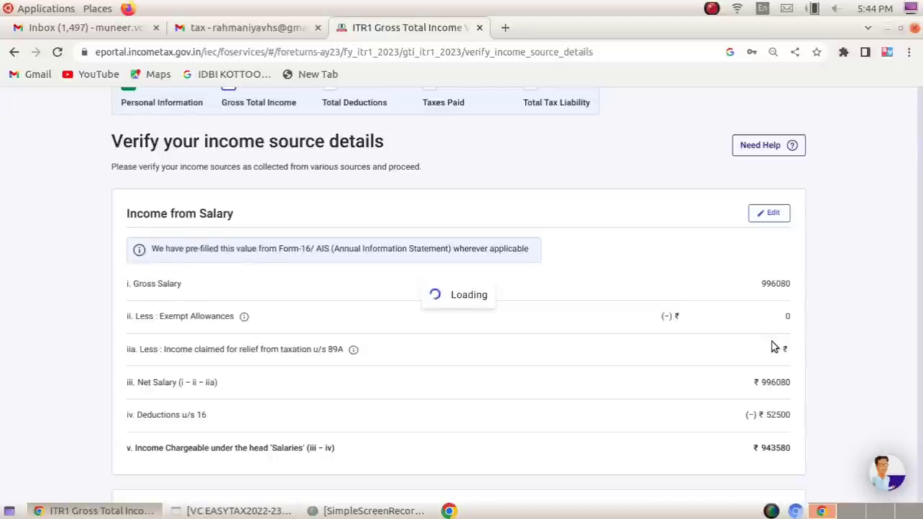
Check the house property, other sources and gross total income sections on the income source details page.
scroll(774, 347, down, 5)
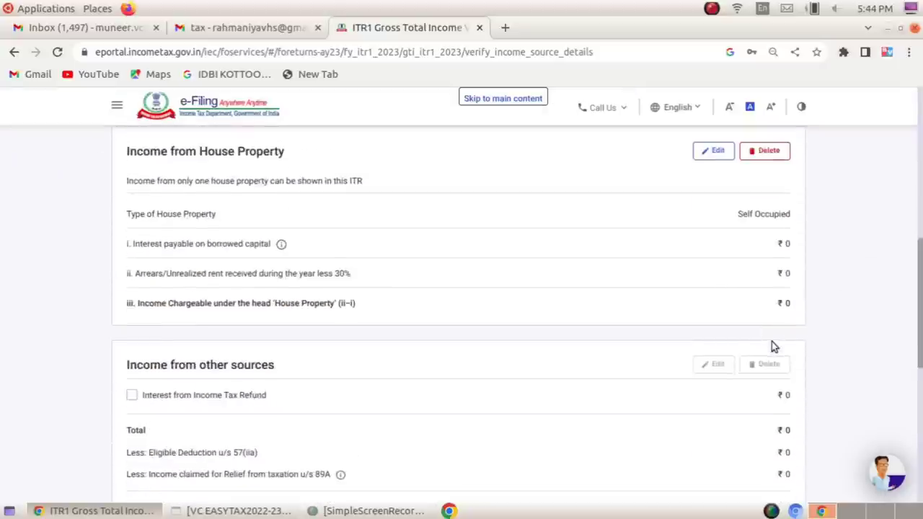
scroll(774, 347, up, 5)
scroll(774, 347, down, 6)
scroll(774, 347, down, 2)
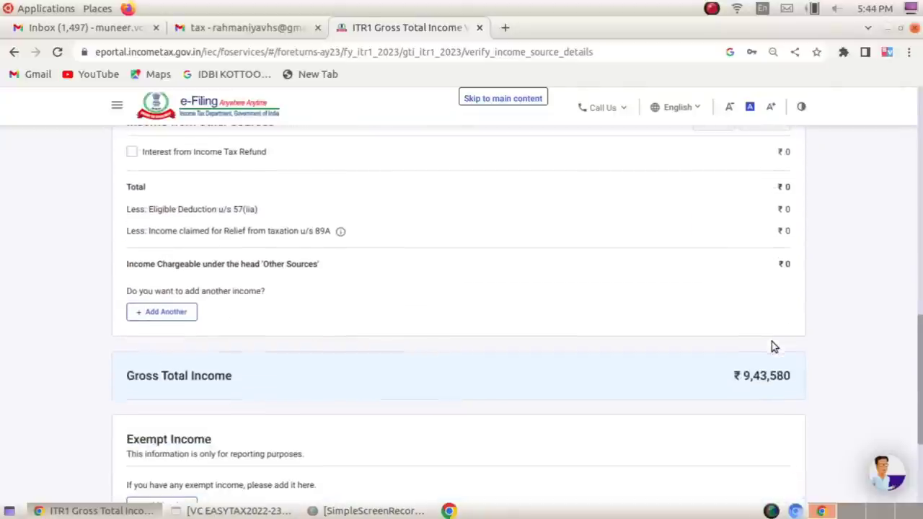
scroll(774, 346, up, 1)
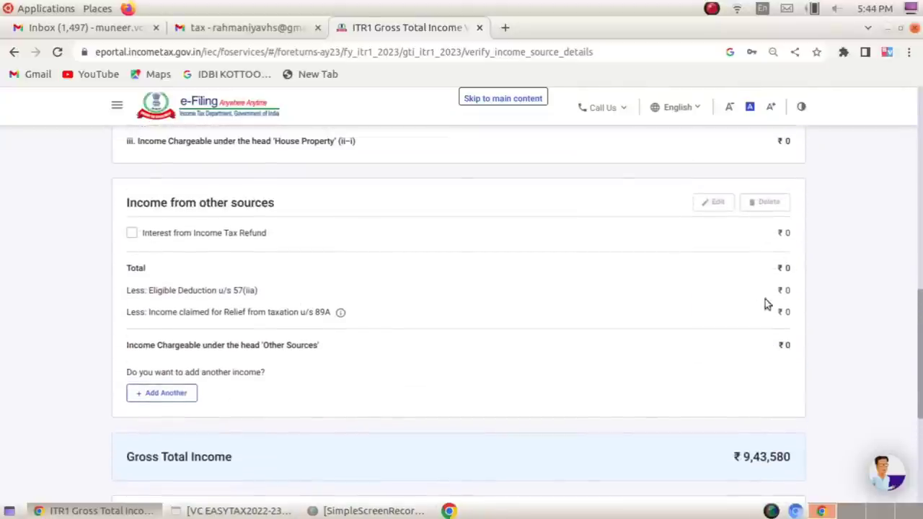
Open the Income from Other Sources questionnaire from the income source details page.
scroll(773, 344, up, 3)
scroll(772, 344, down, 4)
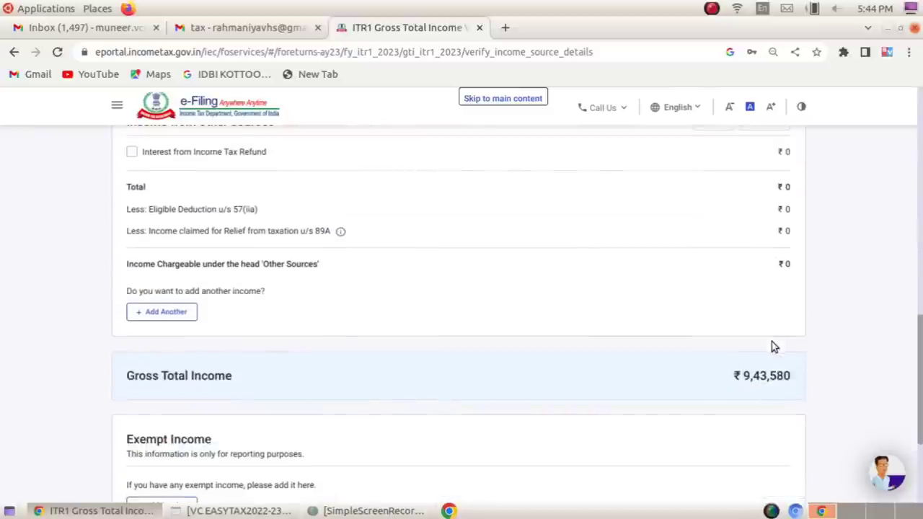
scroll(774, 347, up, 1)
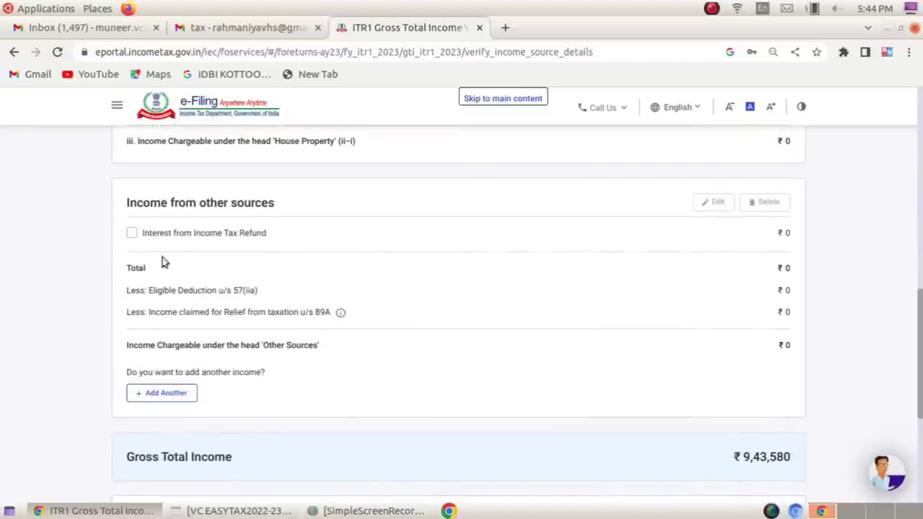
click(166, 233)
scroll(167, 236, down, 3)
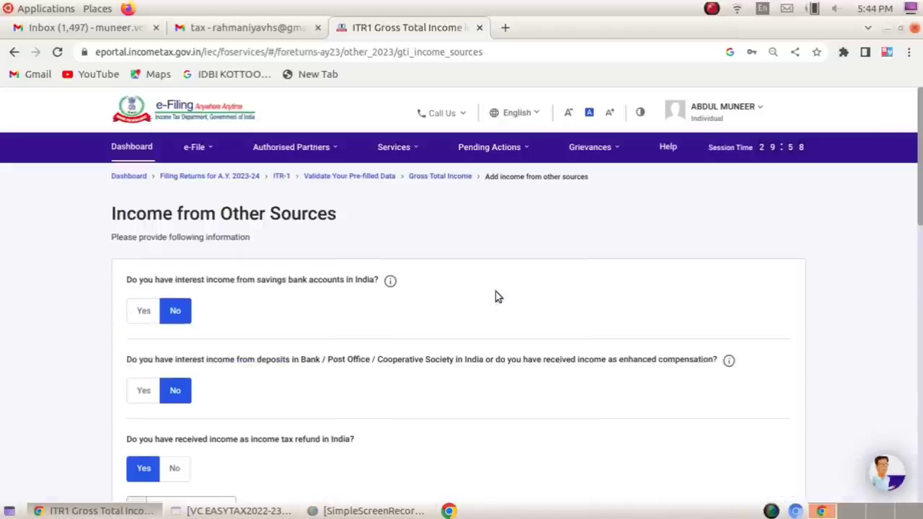
Clear the income tax refund amount in the Income from Other Sources questionnaire.
scroll(496, 296, down, 3)
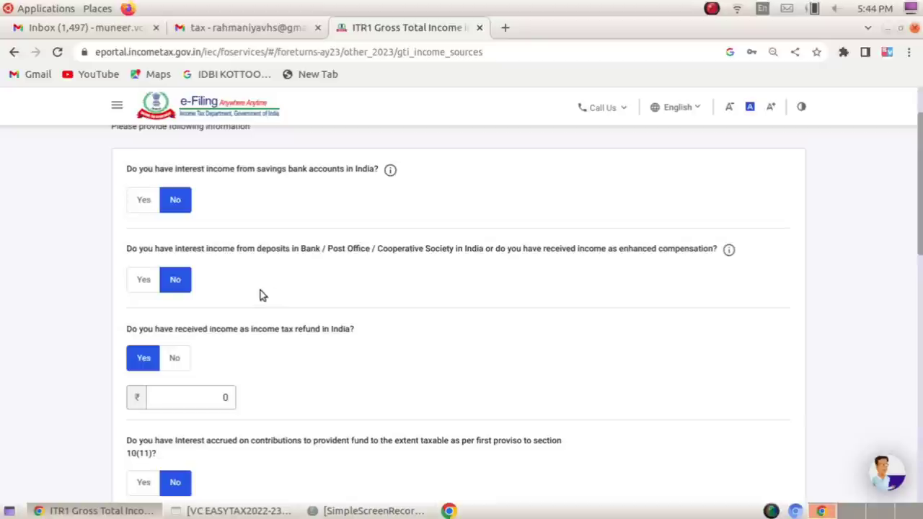
scroll(274, 297, down, 2)
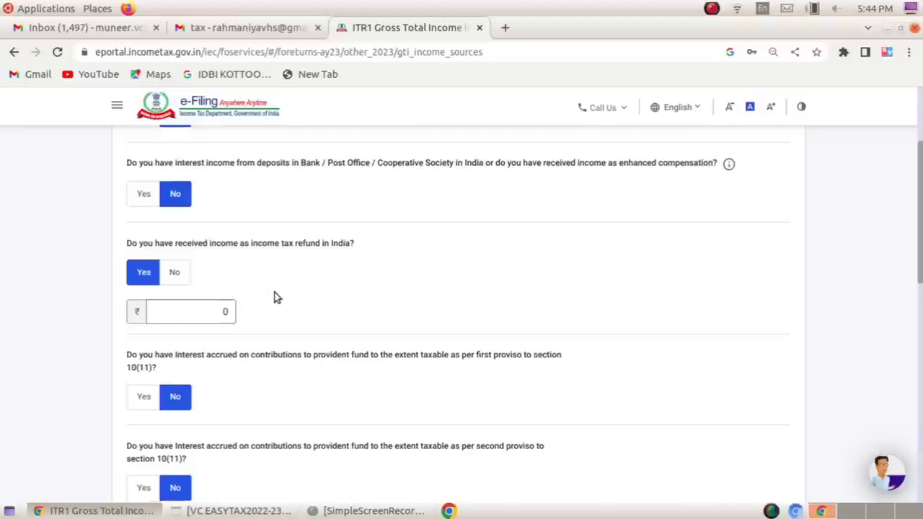
scroll(274, 296, down, 2)
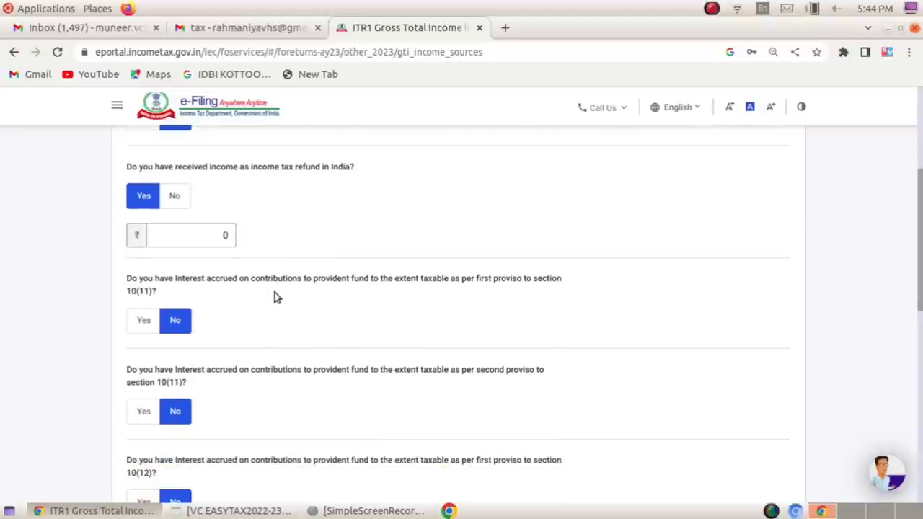
click(230, 236)
key(Delete)
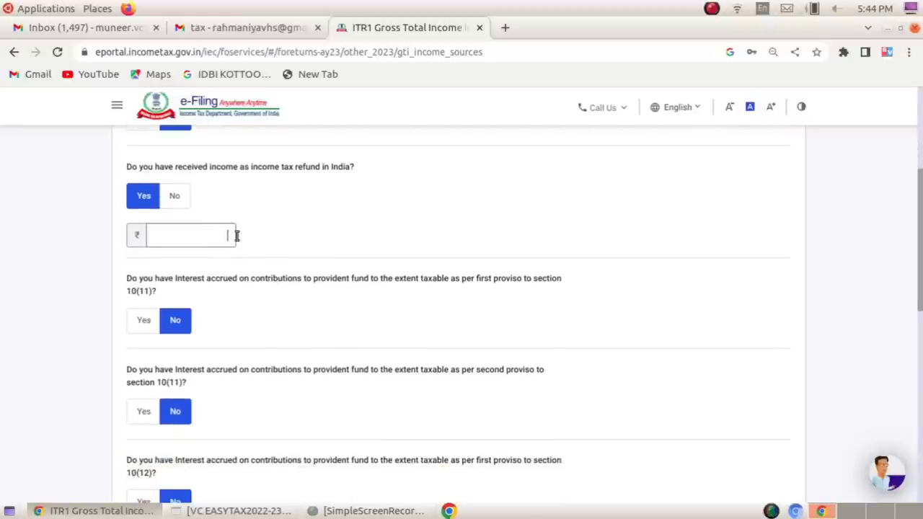
click(176, 235)
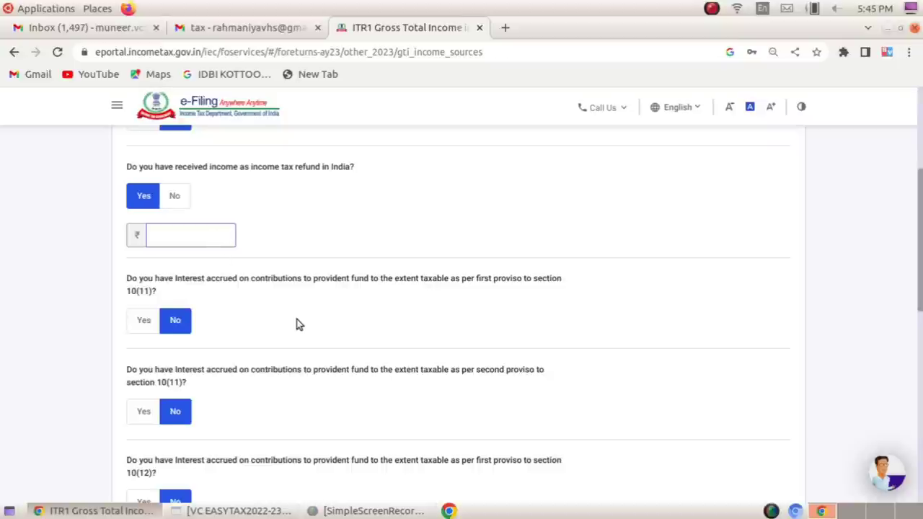
Leave the remaining other-sources questions answered No and continue to the income source details.
scroll(300, 325, down, 2)
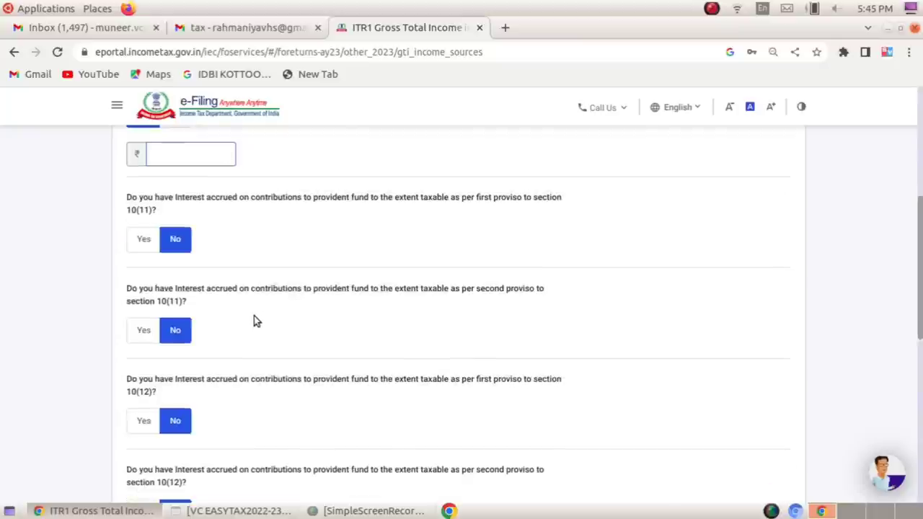
scroll(254, 316, down, 10)
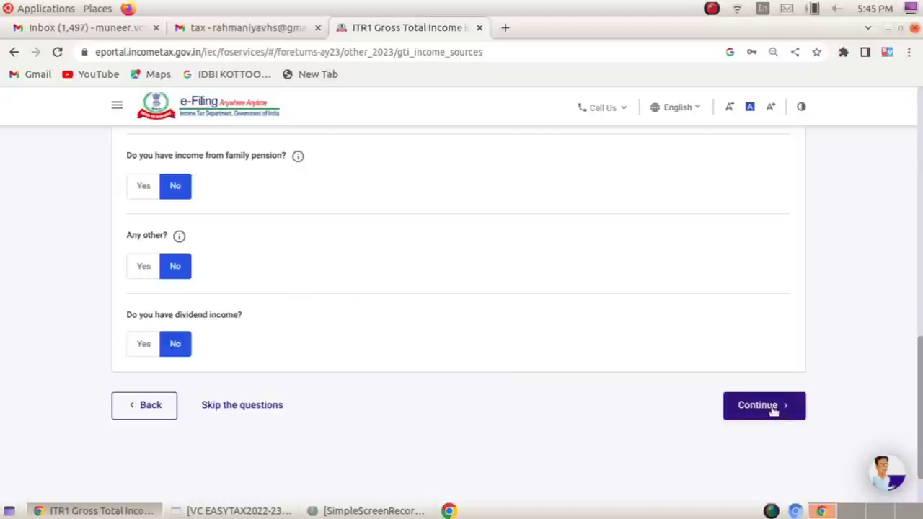
click(778, 411)
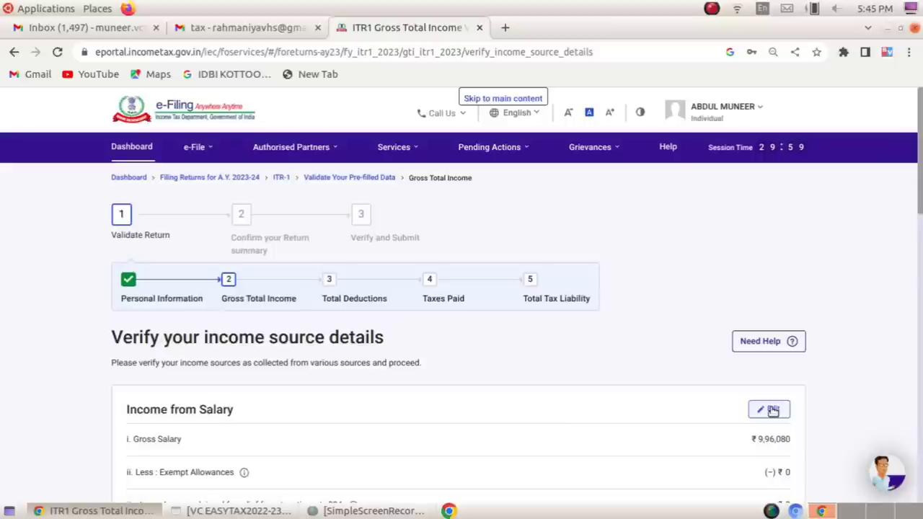
Open the Total Deductions section of the return summary and go to its deduction questionnaire.
scroll(772, 412, down, 10)
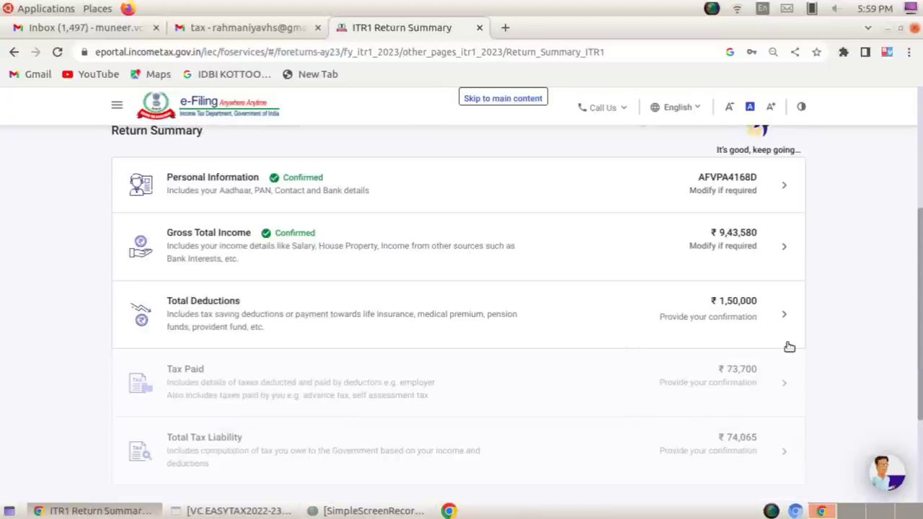
scroll(789, 346, up, 2)
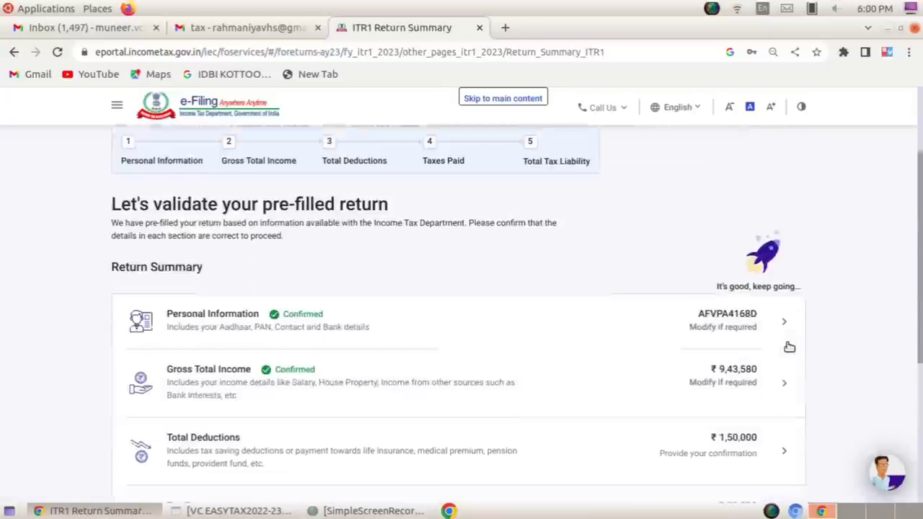
scroll(789, 347, down, 6)
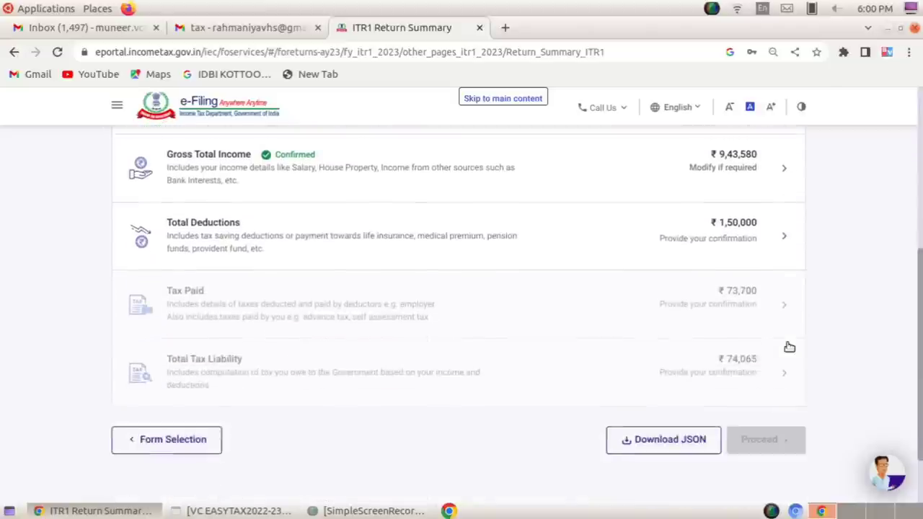
scroll(790, 346, up, 2)
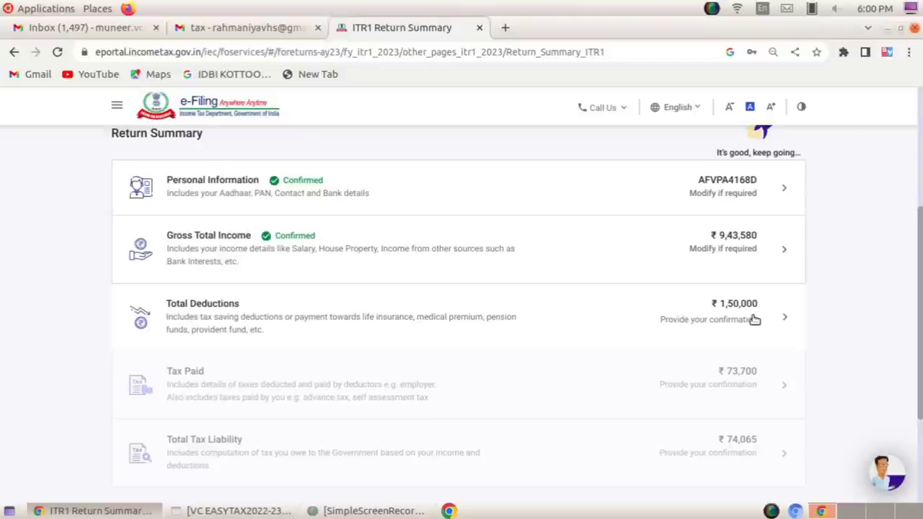
click(753, 318)
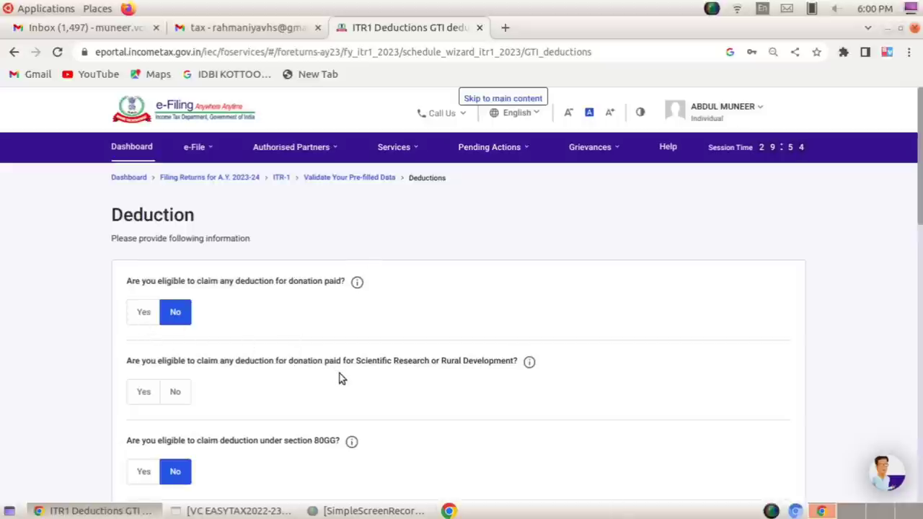
Answer Yes to the deduction for donation paid and No to the scientific research donation and section 80GG deductions.
scroll(339, 374, down, 3)
scroll(342, 378, up, 3)
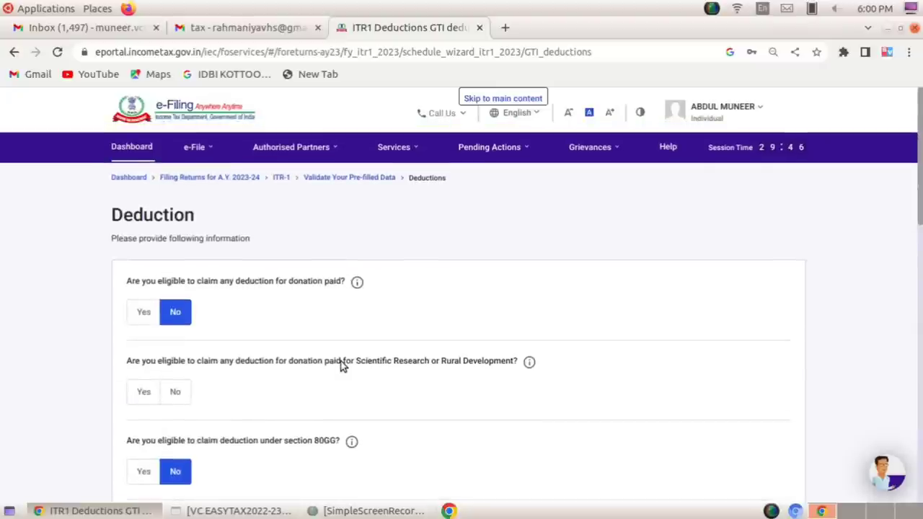
scroll(342, 366, down, 4)
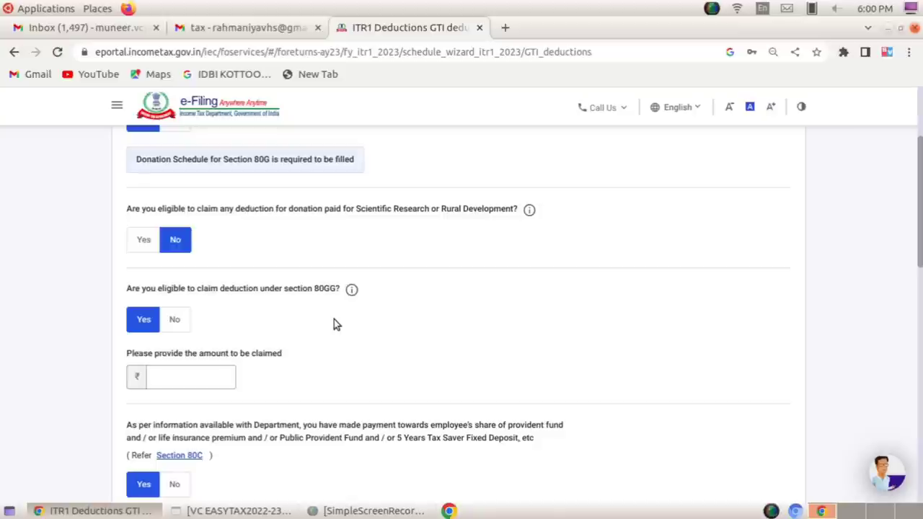
click(181, 324)
scroll(227, 324, down, 2)
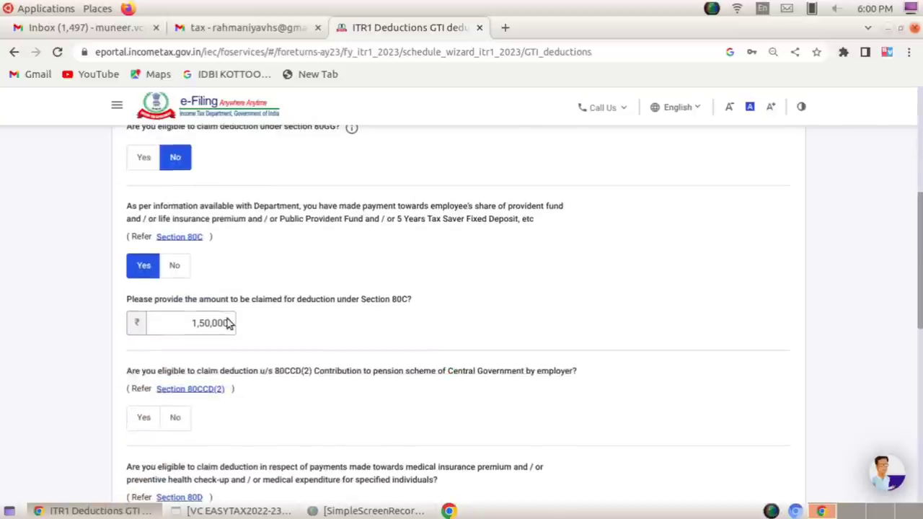
Answer Yes to the section 80D deduction for medical insurance premium and preventive health check-up.
scroll(322, 322, down, 1)
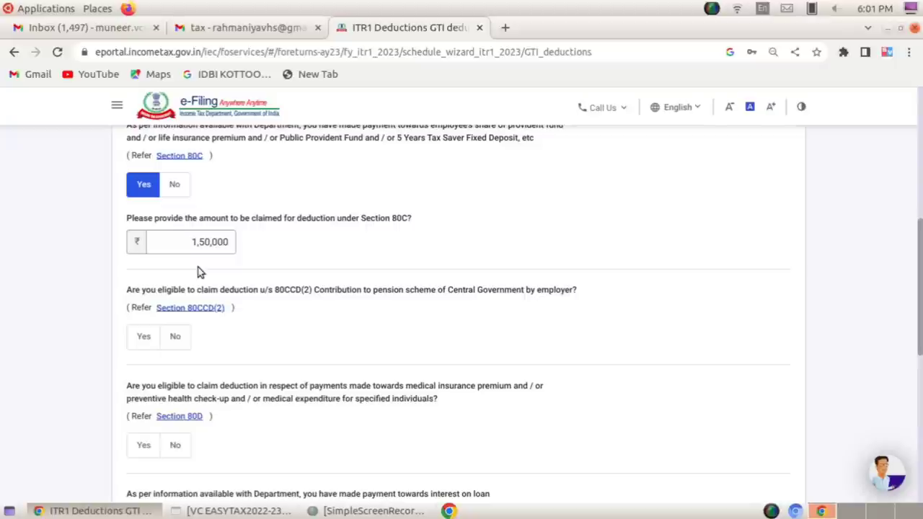
scroll(209, 274, down, 2)
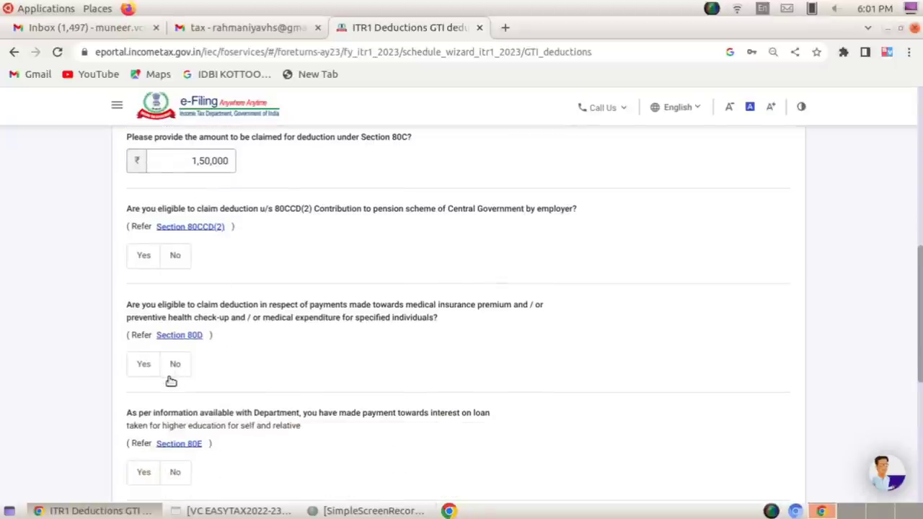
click(145, 366)
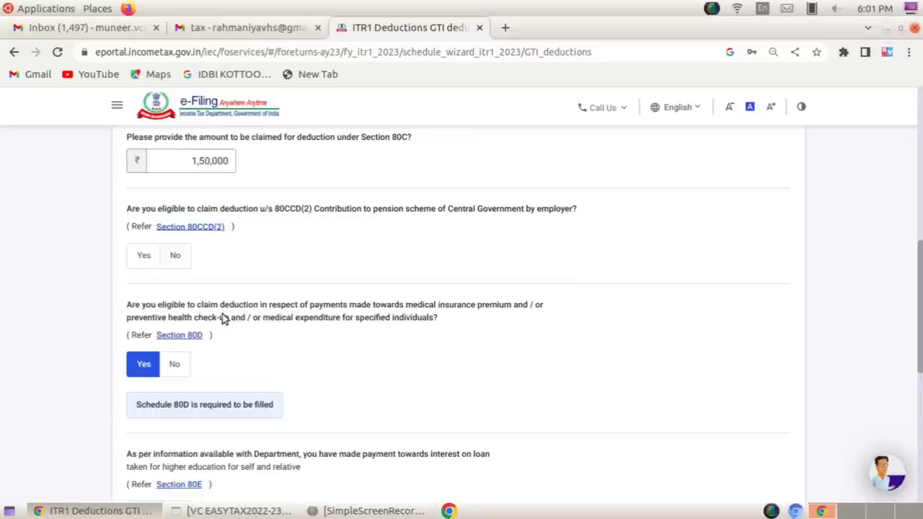
scroll(224, 318, up, 1)
scroll(224, 317, down, 1)
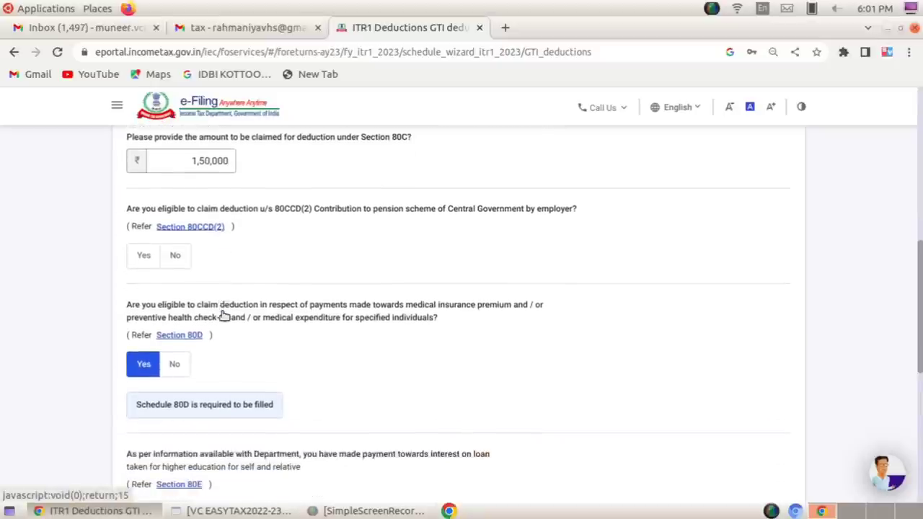
scroll(224, 316, up, 1)
scroll(222, 315, up, 1)
Answer Yes to claiming any other deduction and look through the deduction types from 80CCC to 80U.
scroll(223, 315, down, 3)
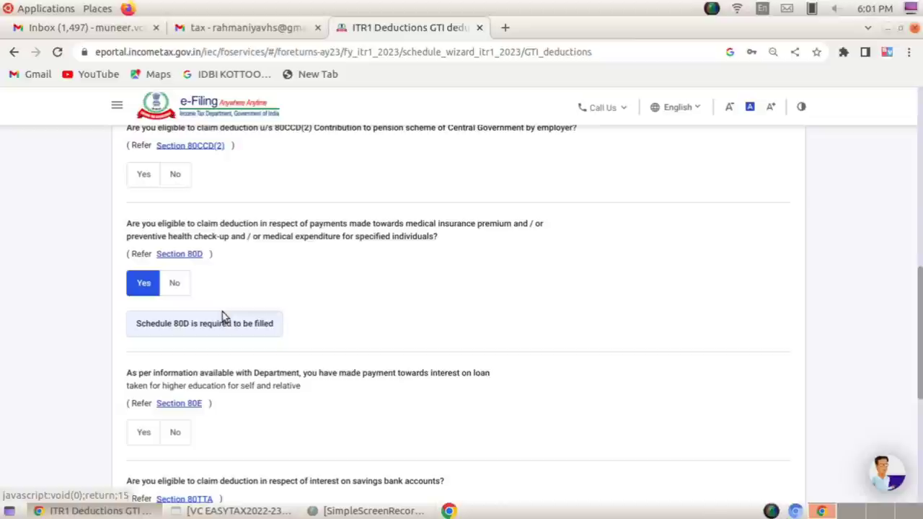
scroll(222, 316, down, 1)
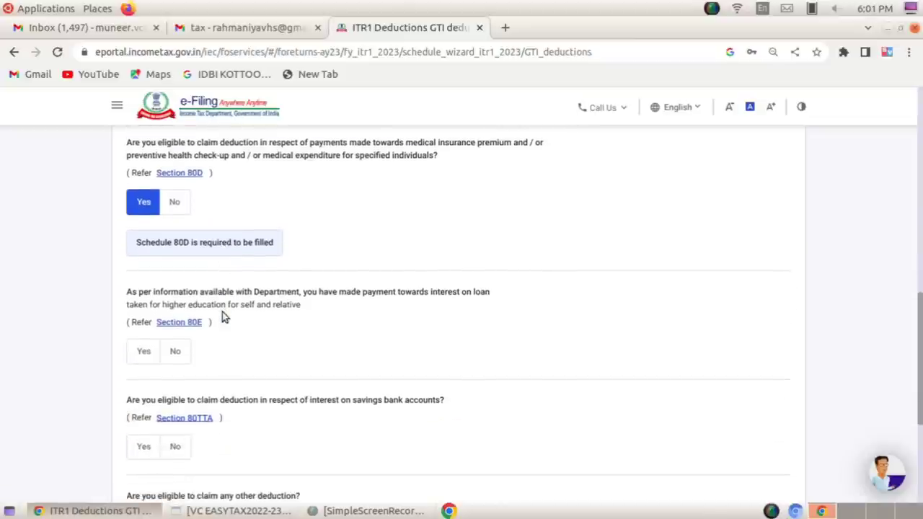
scroll(222, 313, down, 2)
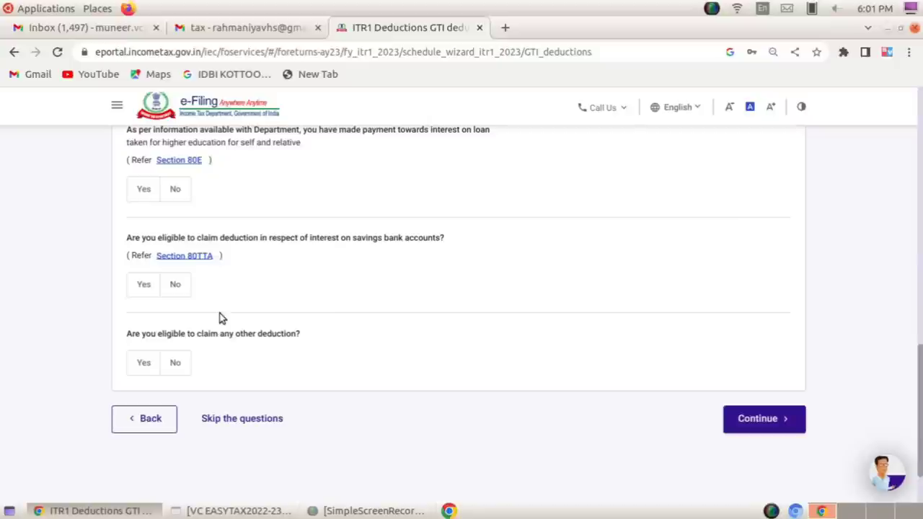
click(144, 364)
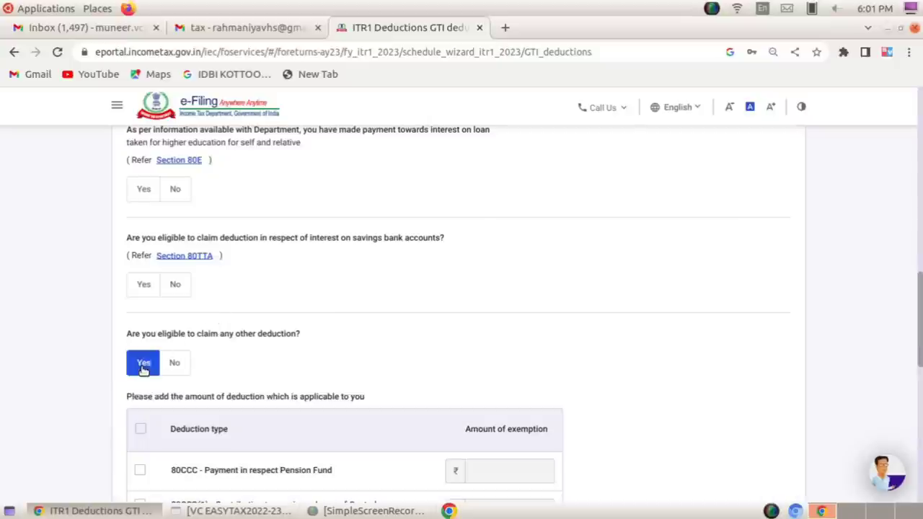
scroll(373, 358, down, 4)
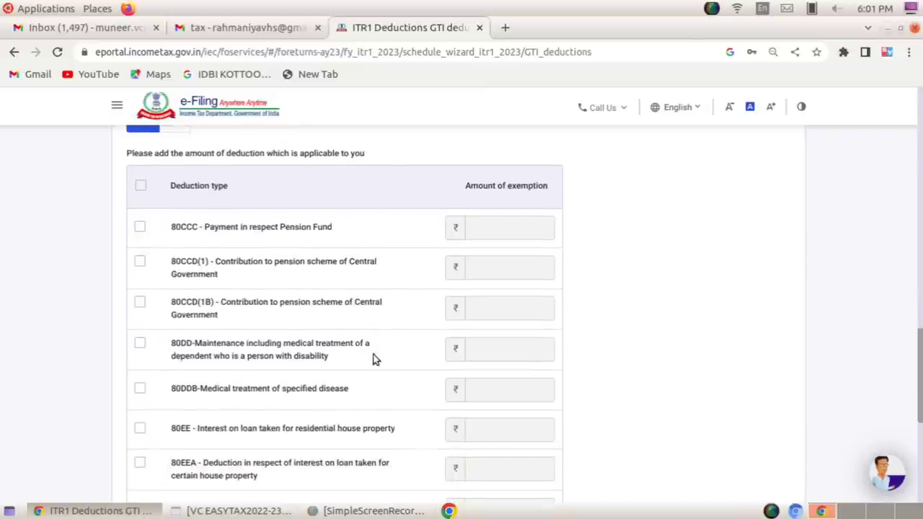
scroll(373, 359, up, 1)
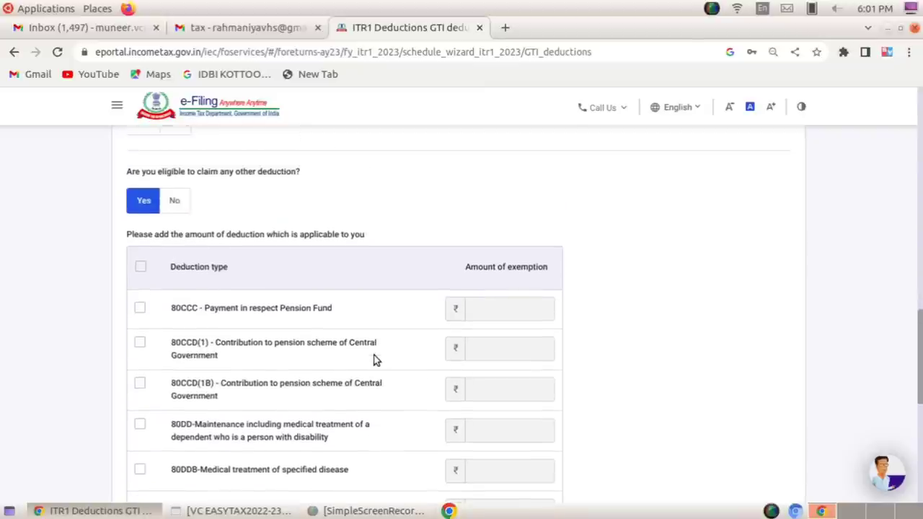
scroll(373, 359, down, 1)
scroll(372, 359, down, 1)
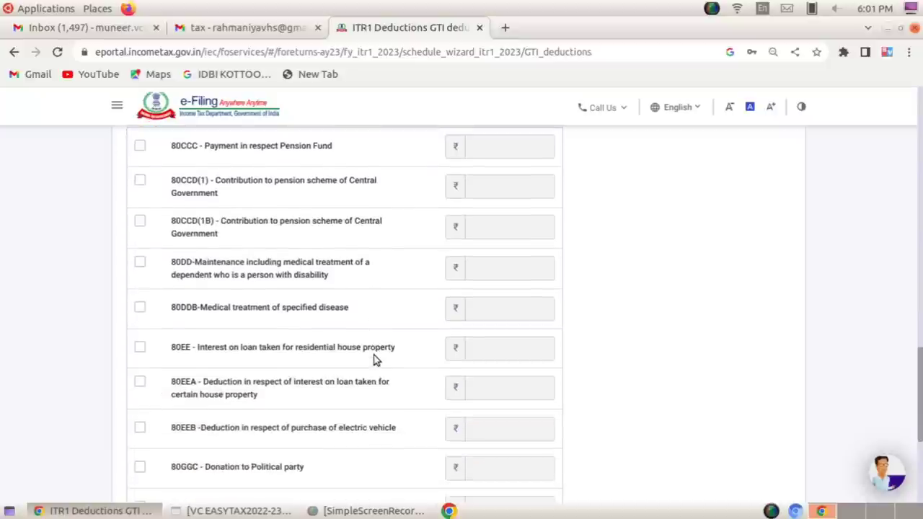
scroll(373, 358, down, 1)
scroll(373, 359, up, 1)
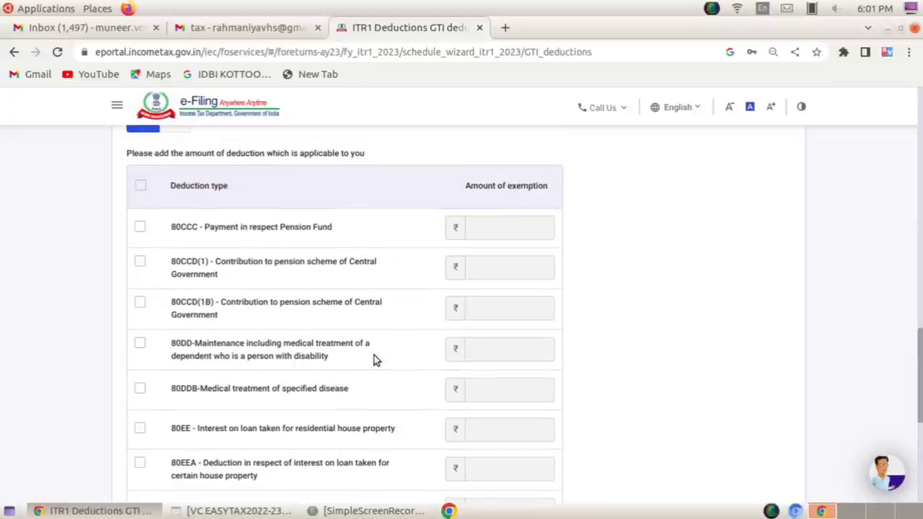
scroll(374, 360, down, 1)
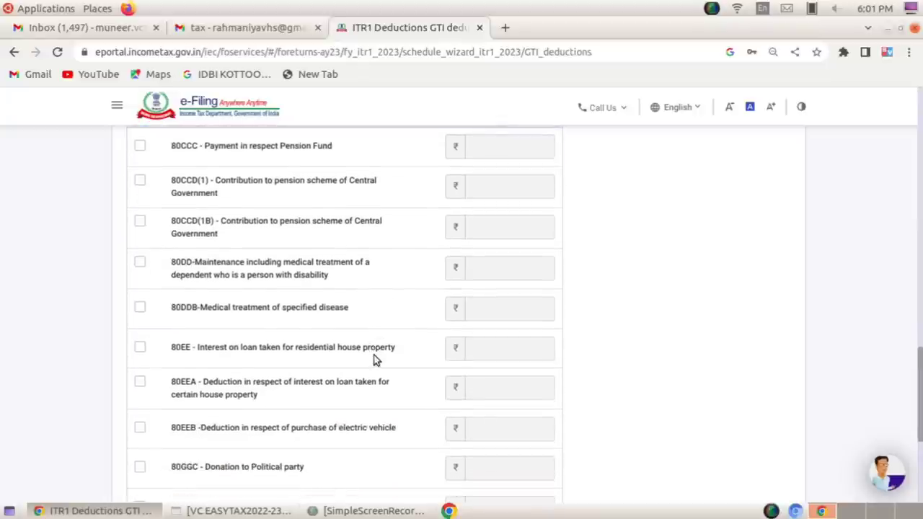
scroll(374, 360, down, 2)
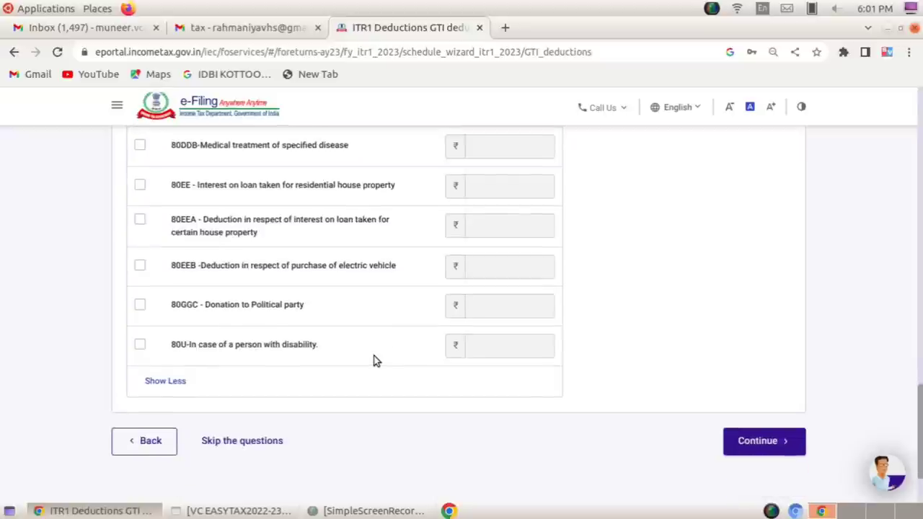
Set the answer about claiming any other deduction to No.
scroll(374, 359, up, 6)
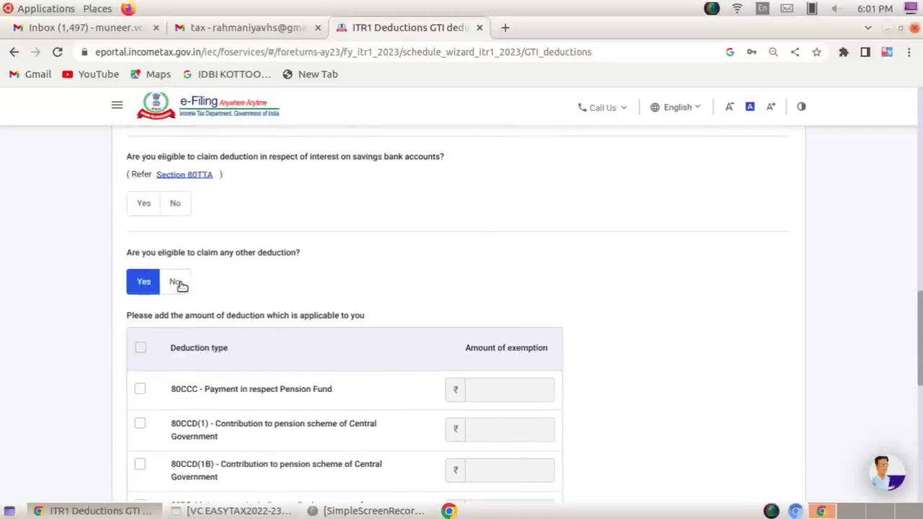
click(177, 283)
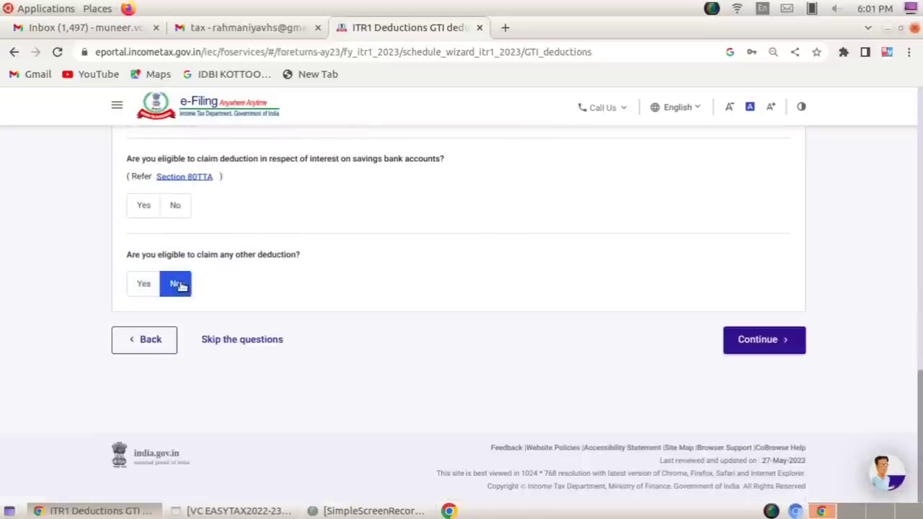
Submit the deductions questionnaire and start adding the section 80D health insurance deduction.
click(757, 342)
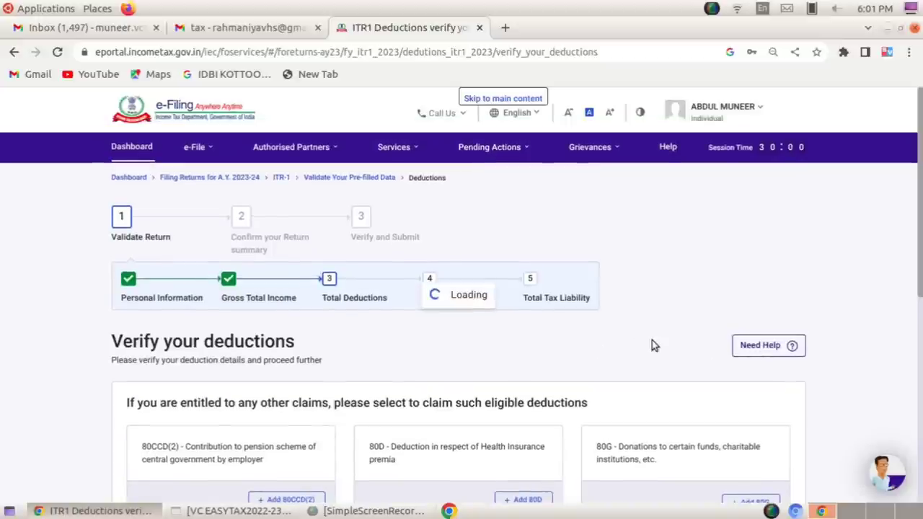
scroll(529, 360, down, 4)
click(525, 359)
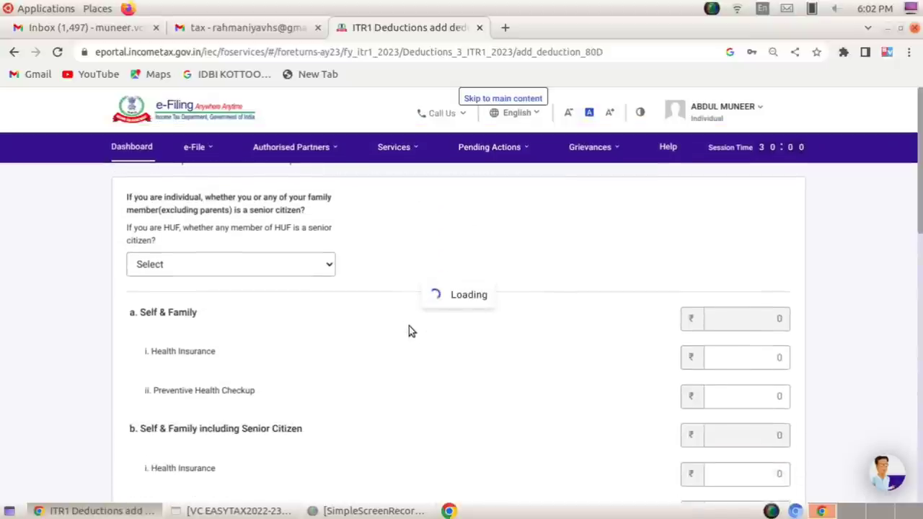
scroll(409, 326, down, 3)
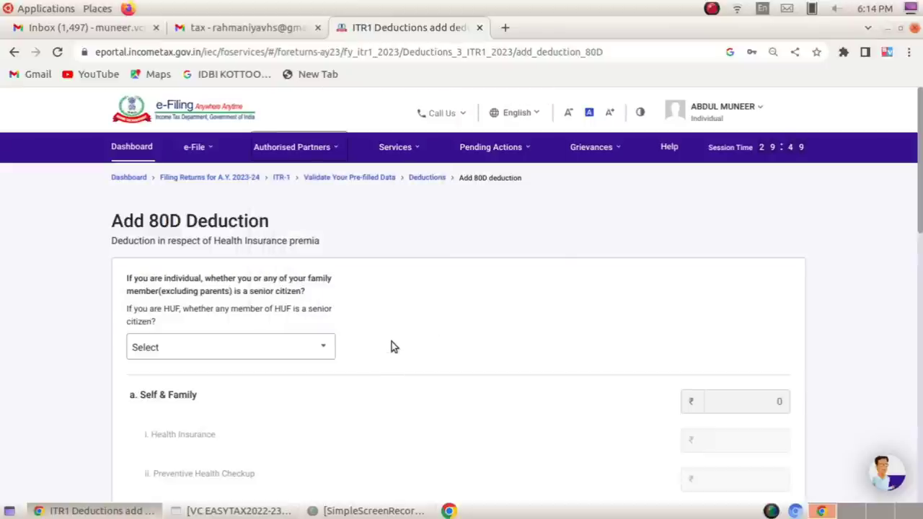
Answer No to whether the individual or any family member excluding parents is a senior citizen.
click(318, 349)
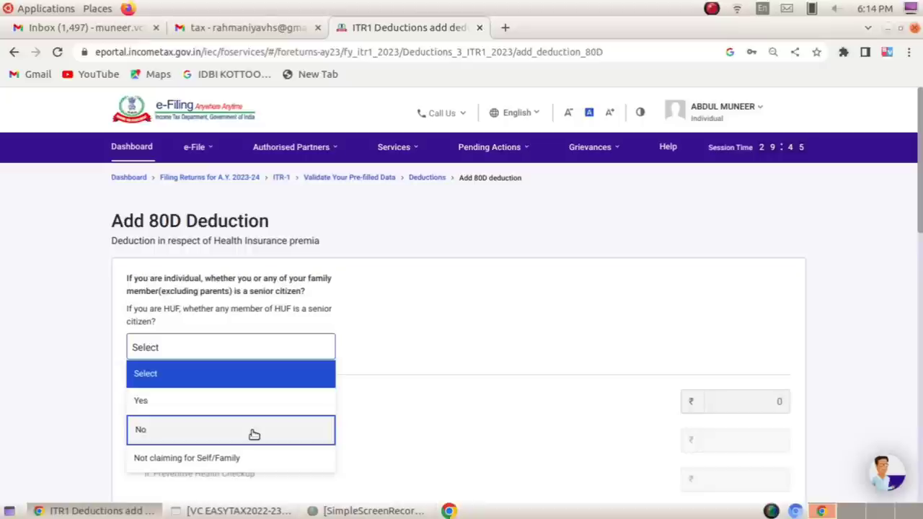
click(254, 433)
scroll(458, 371, down, 3)
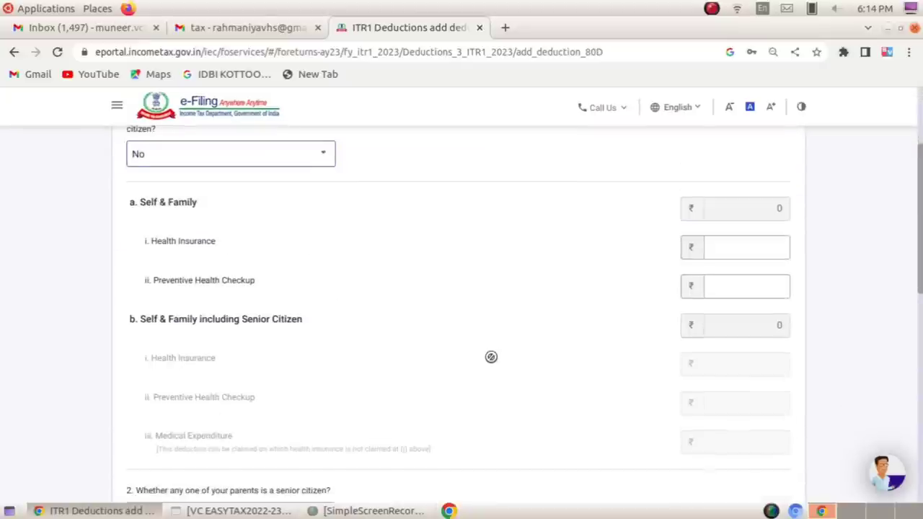
scroll(492, 356, up, 1)
scroll(493, 357, down, 1)
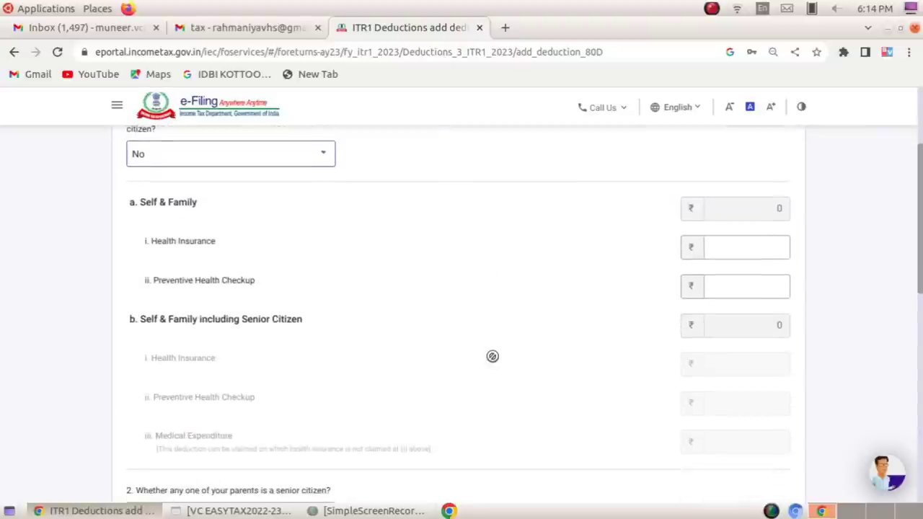
scroll(492, 359, up, 1)
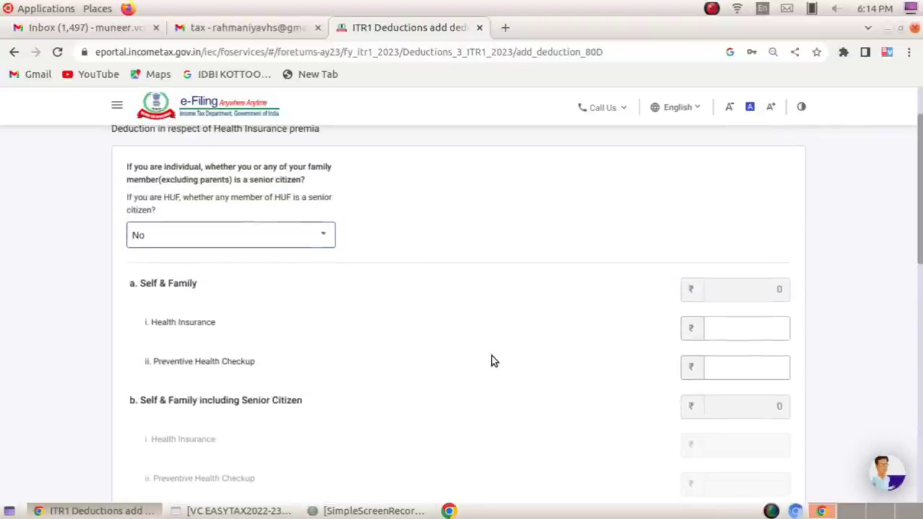
Try the answers Yes and Not claiming for Self/Family on the self and family senior citizen question.
click(314, 236)
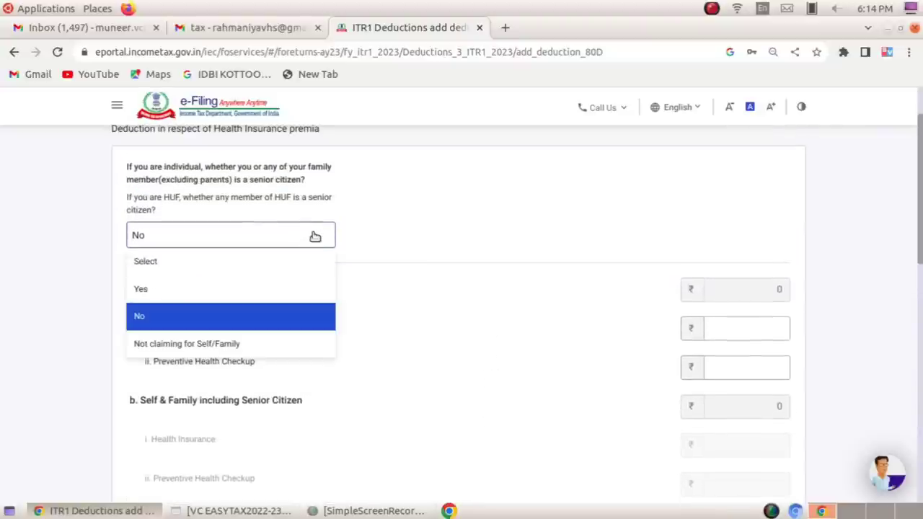
click(228, 299)
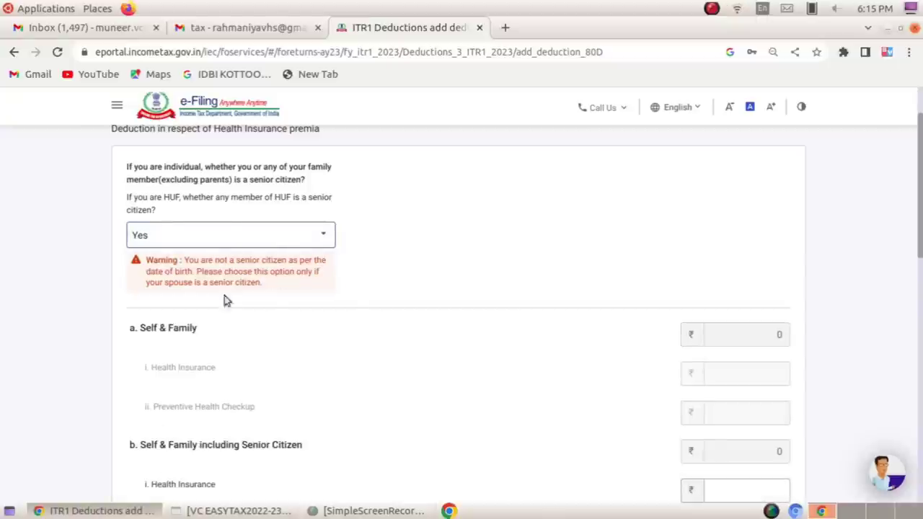
scroll(723, 387, down, 4)
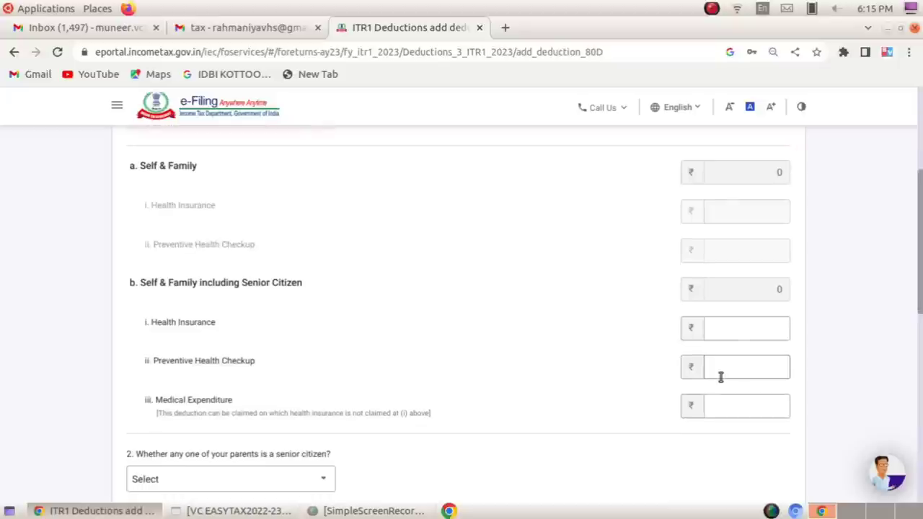
scroll(721, 377, up, 2)
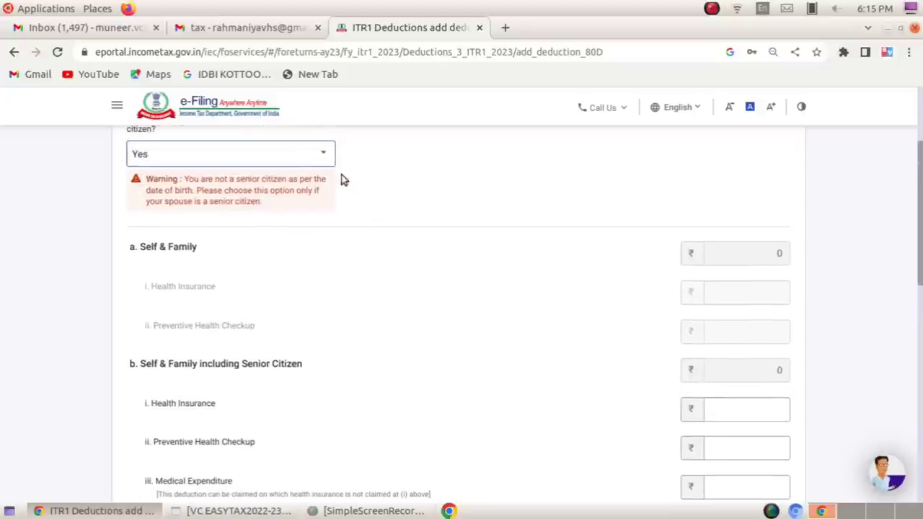
click(321, 156)
click(272, 262)
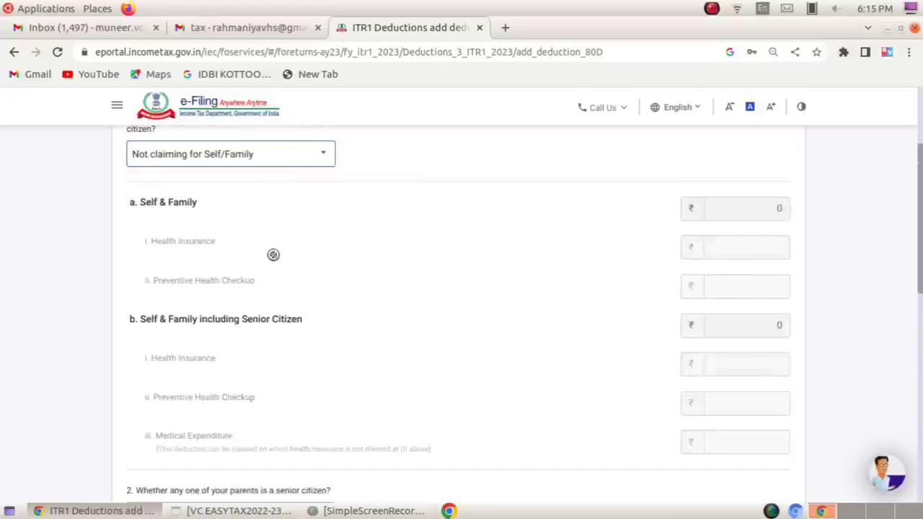
Try the answers Yes and No on whether any one of the parents is a senior citizen.
scroll(577, 280, down, 4)
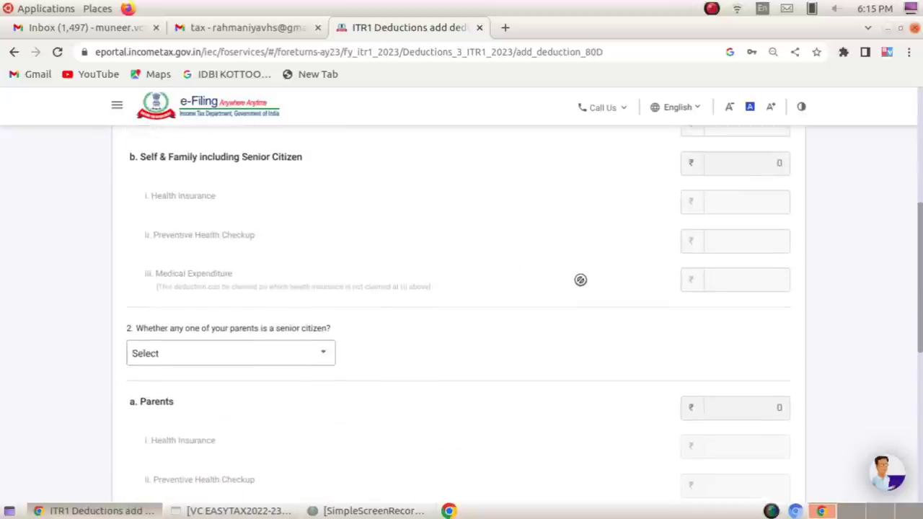
scroll(580, 280, down, 2)
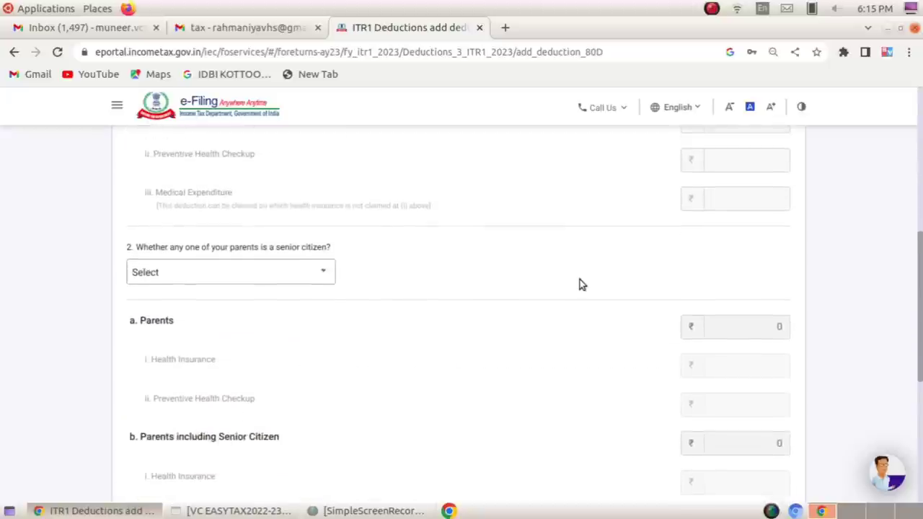
scroll(581, 285, down, 2)
click(324, 192)
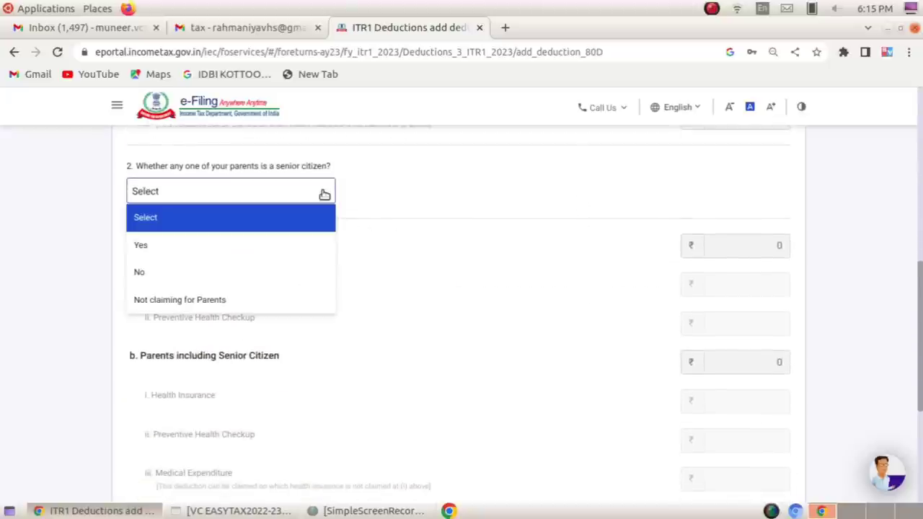
click(273, 246)
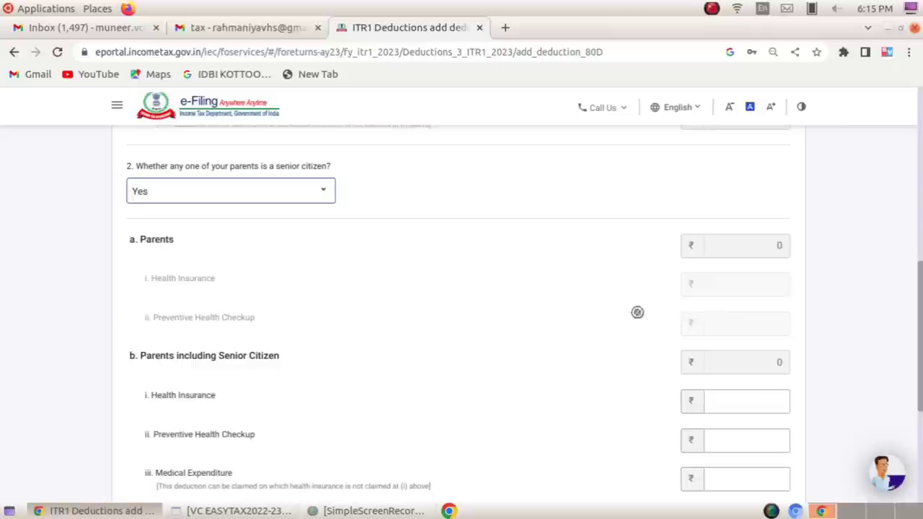
click(332, 193)
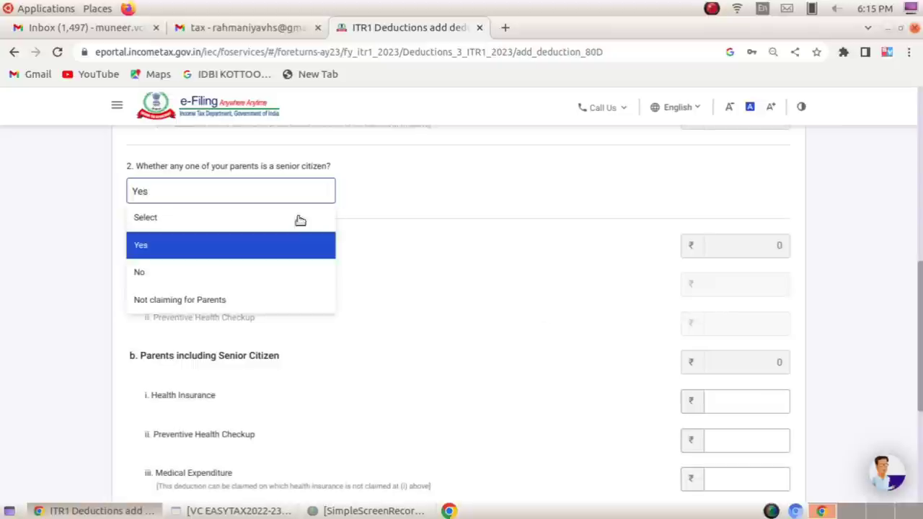
click(266, 272)
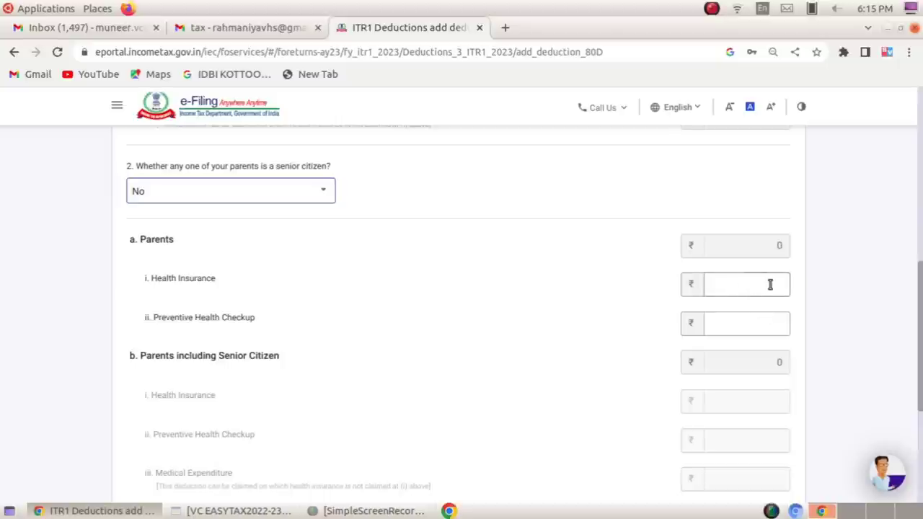
click(305, 191)
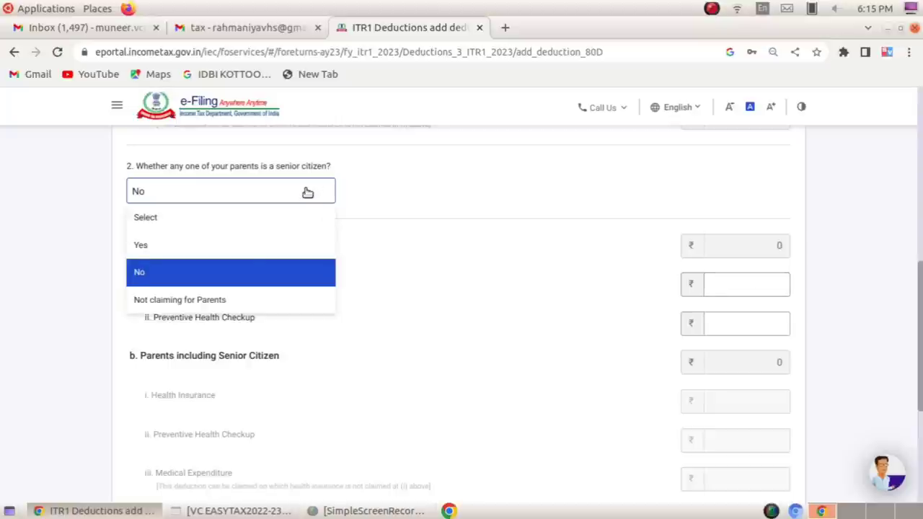
click(202, 247)
Enter 4,500 for Health Insurance and 5,000 for Preventive Health Checkup under Self & Family and submit the 80D deduction.
scroll(677, 333, up, 4)
click(629, 333)
scroll(629, 333, down, 6)
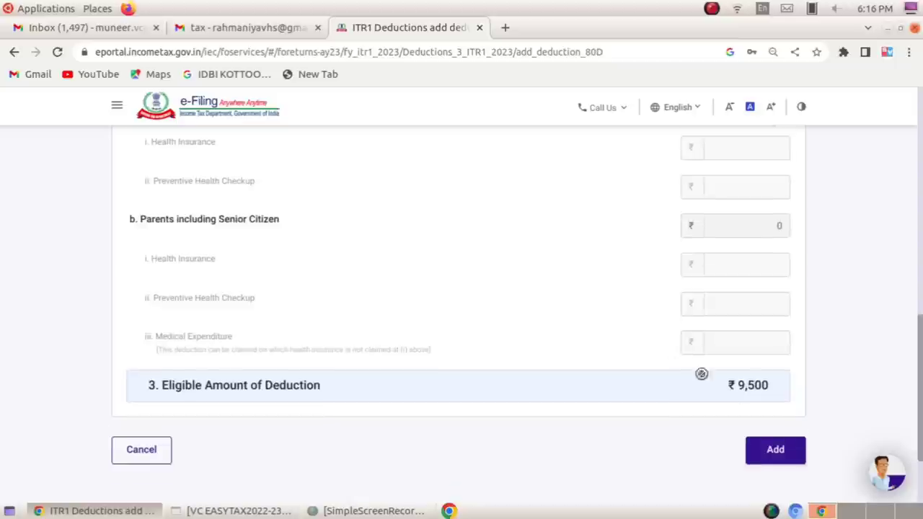
click(779, 452)
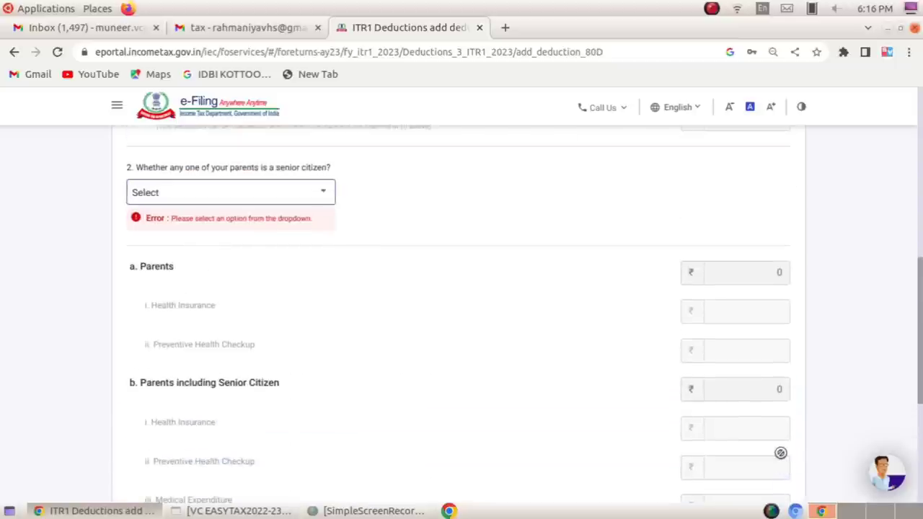
Set the parents' senior citizen question to Not claiming for Parents and add the 80D deduction.
scroll(313, 200, up, 2)
scroll(416, 242, up, 3)
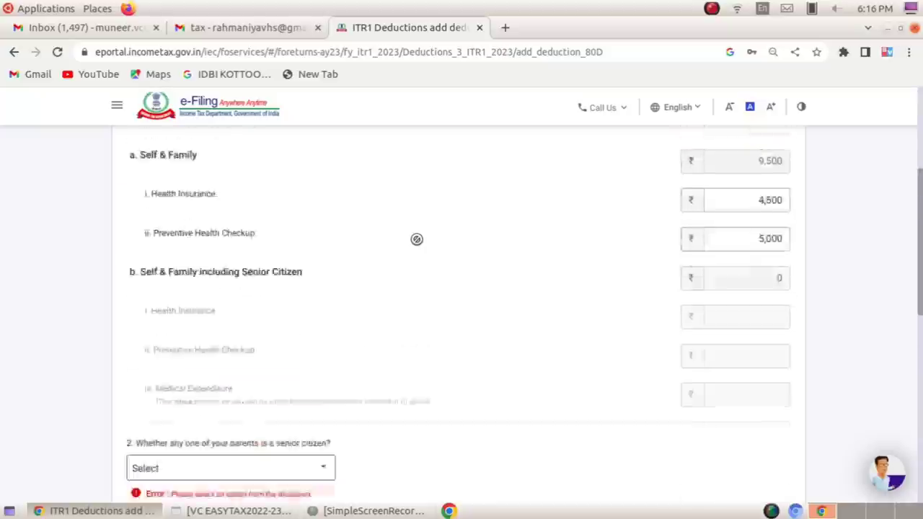
scroll(390, 264, down, 4)
click(306, 274)
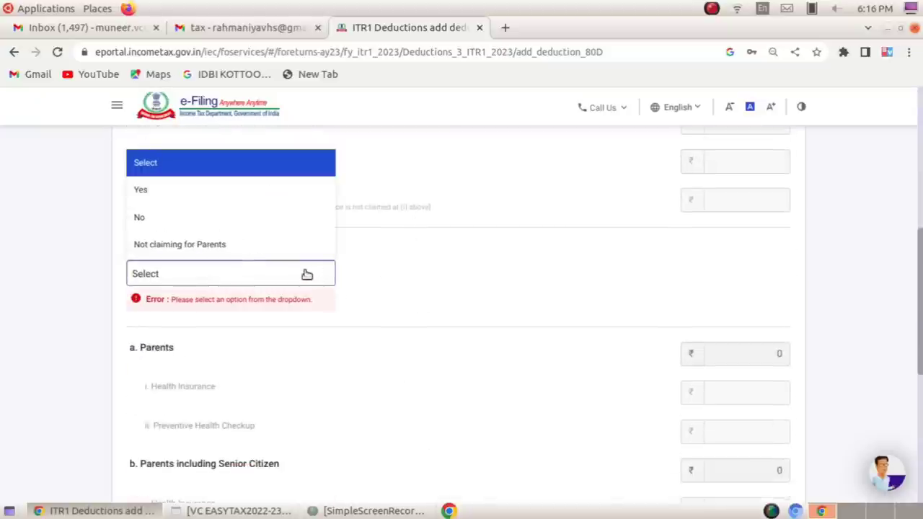
click(272, 246)
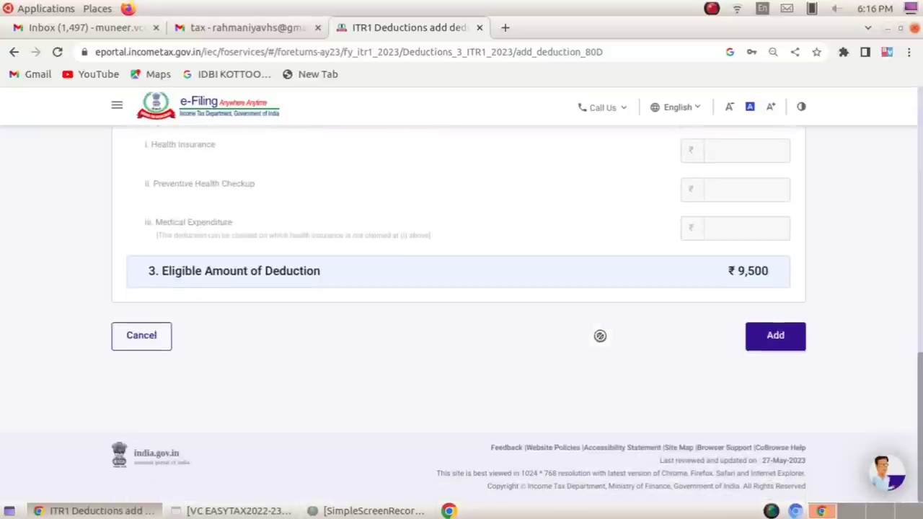
click(776, 341)
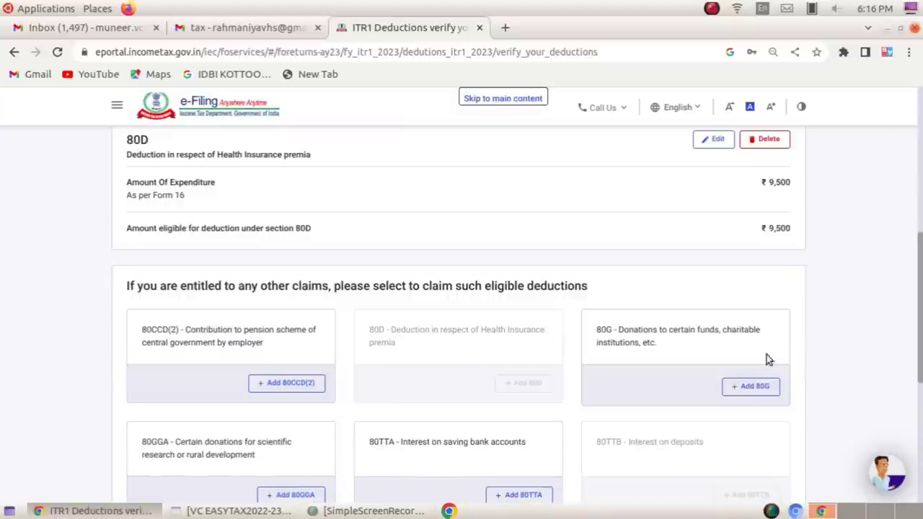
Start an 80G deduction with the type Donations entitled for 100% deduction without qualifying limit.
click(746, 388)
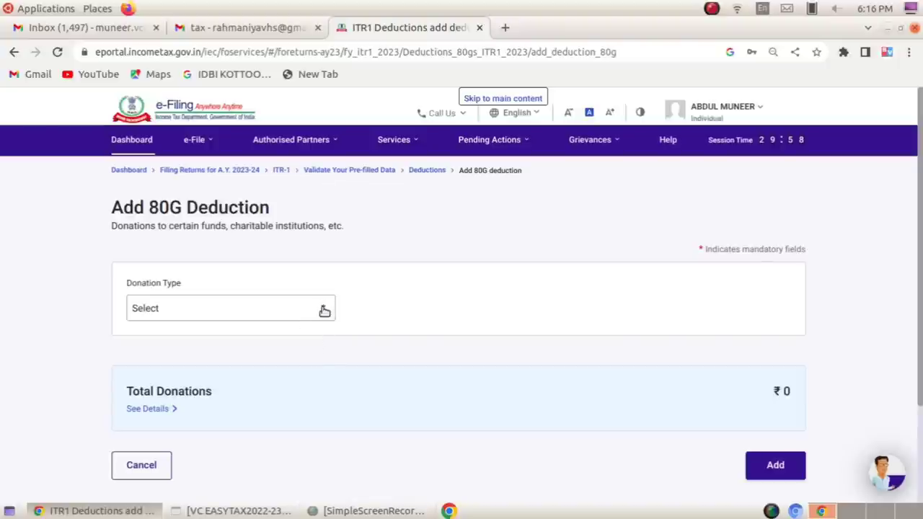
click(324, 312)
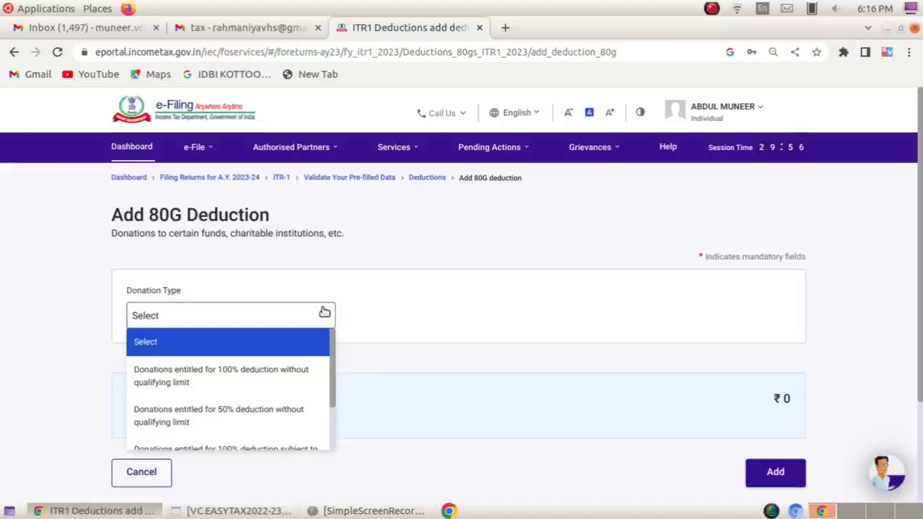
click(259, 383)
scroll(396, 361, down, 3)
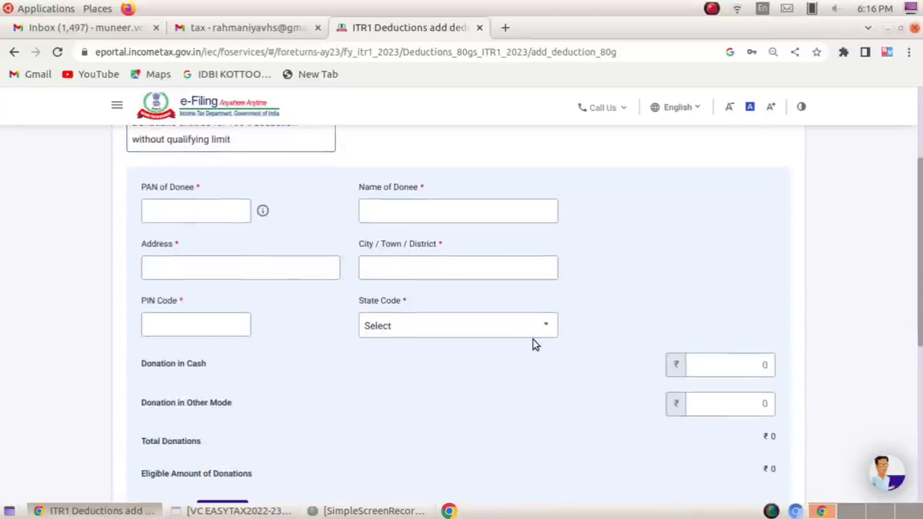
Examine the 80G form's donee details, the State Code options and the cash and other mode donation fields.
scroll(533, 340, down, 2)
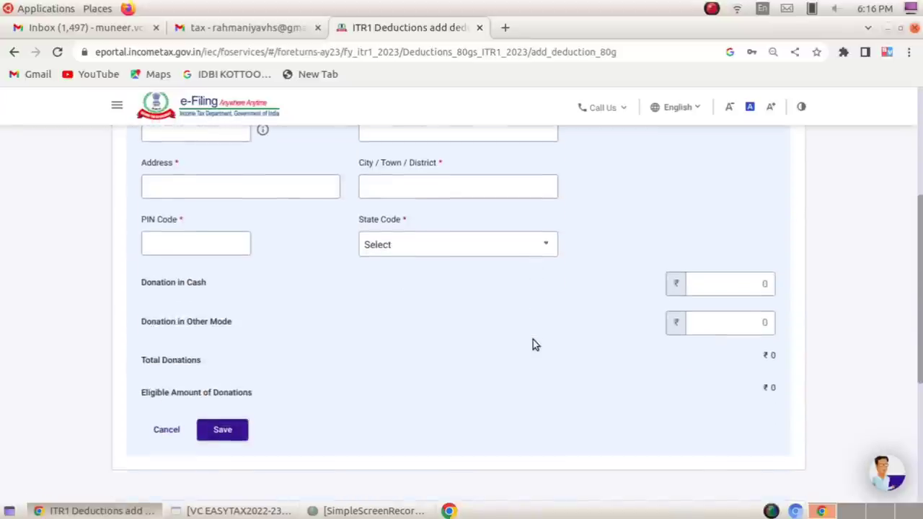
scroll(533, 345, up, 2)
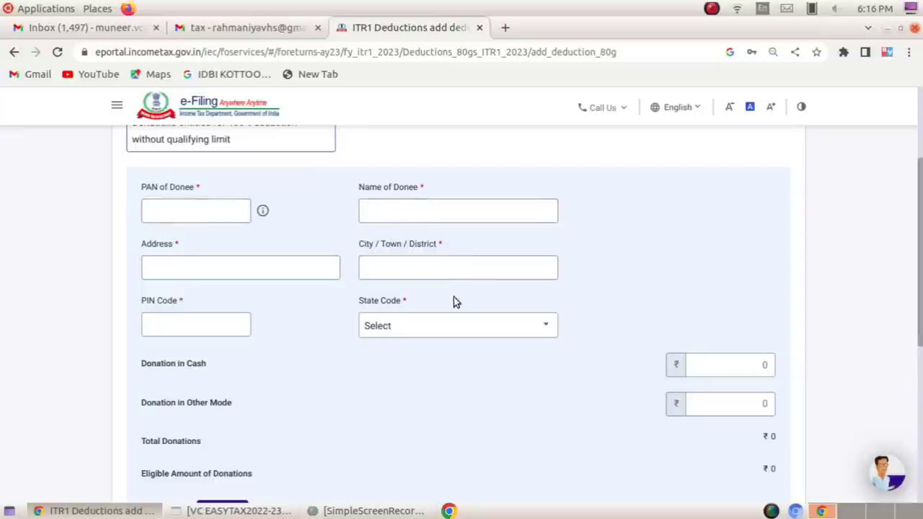
click(539, 328)
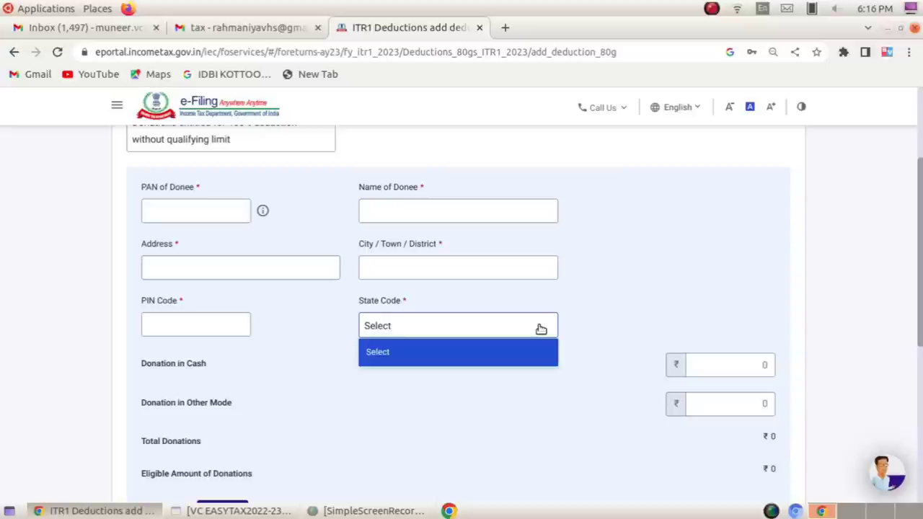
click(541, 328)
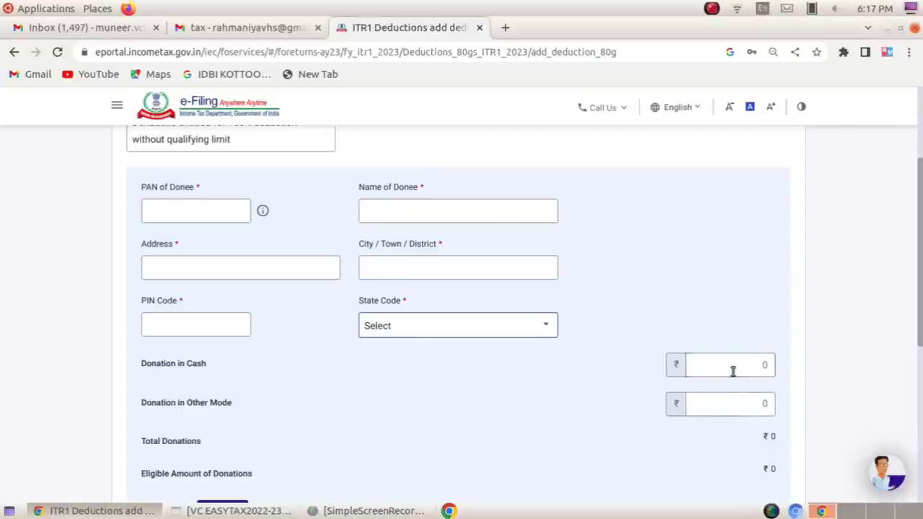
click(743, 405)
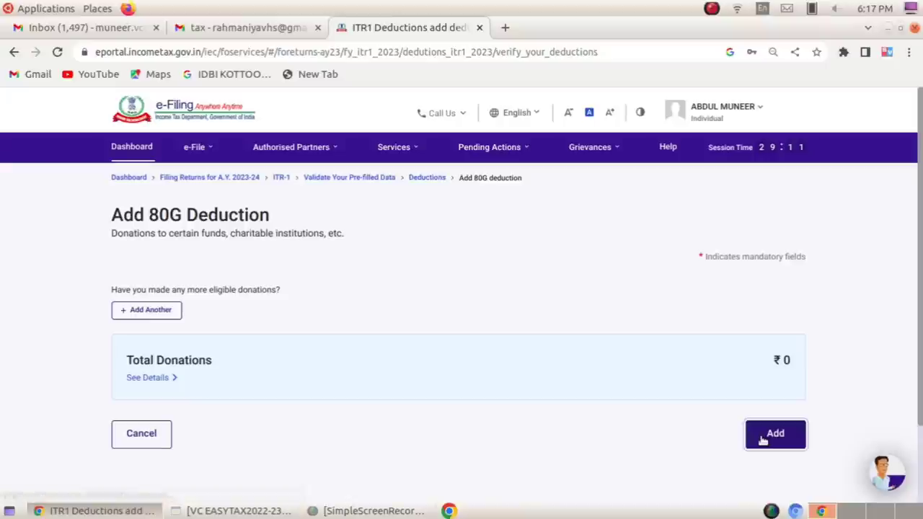
Submit the 80G page without any donation and confirm the total deductions to return to the return summary.
click(763, 442)
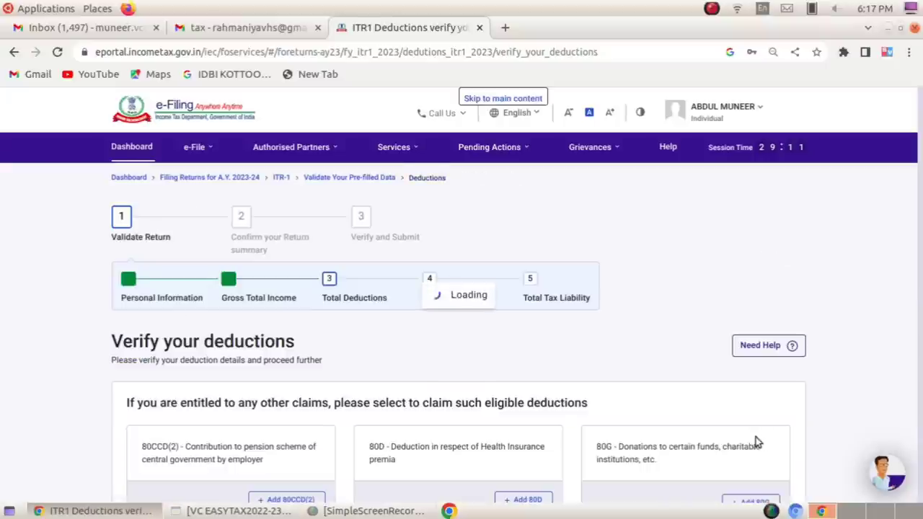
scroll(732, 434, down, 3)
scroll(732, 439, down, 1)
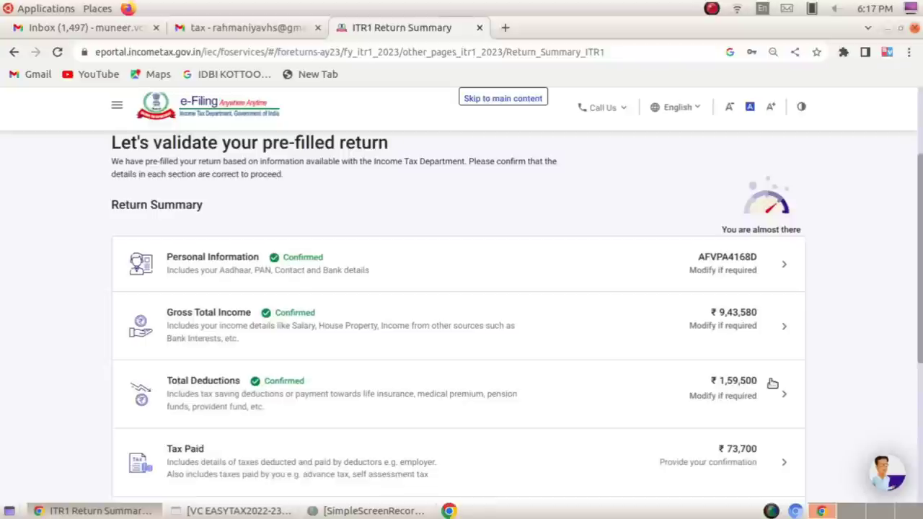
Open the Tax Paid section and review its TDS, TCS, advance tax and self-assessment tax entries.
scroll(772, 383, down, 3)
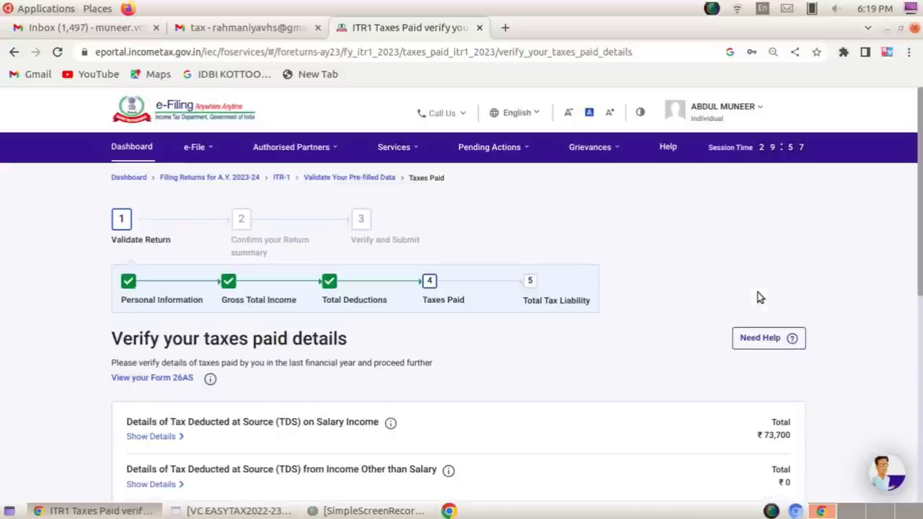
scroll(758, 296, down, 3)
scroll(758, 297, down, 2)
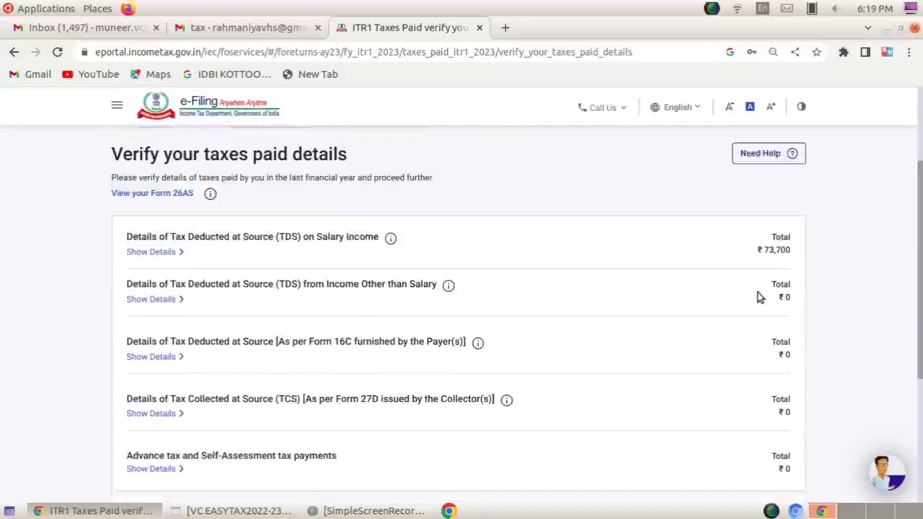
scroll(758, 296, down, 2)
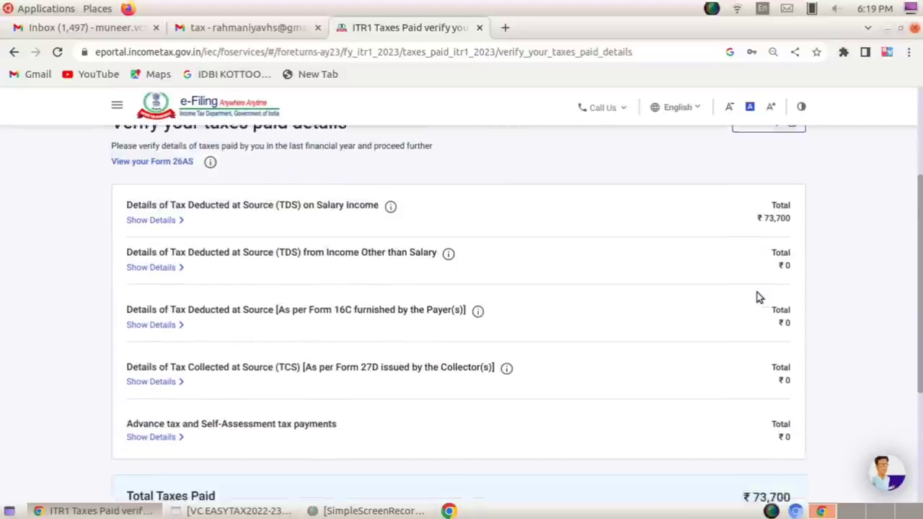
scroll(758, 297, up, 2)
scroll(758, 295, down, 1)
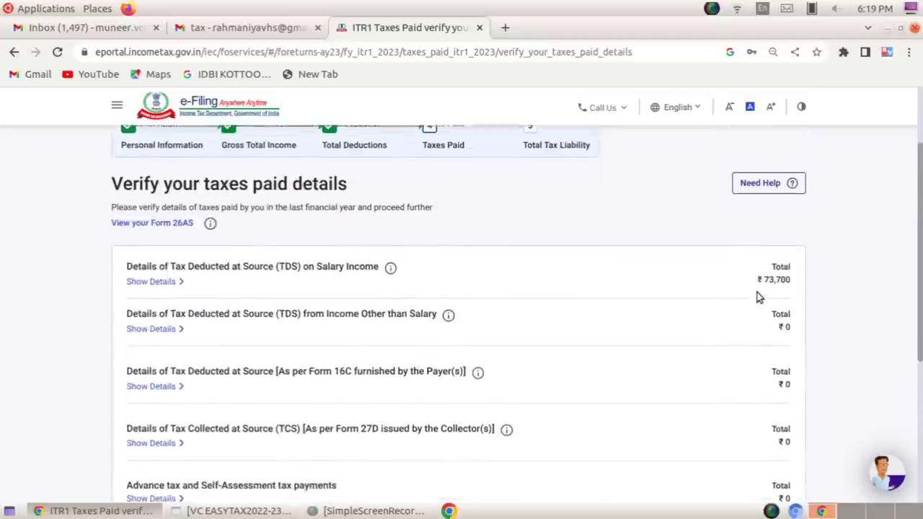
Show the details of TDS on Salary Income and open the listed deductor's entry for editing.
click(163, 243)
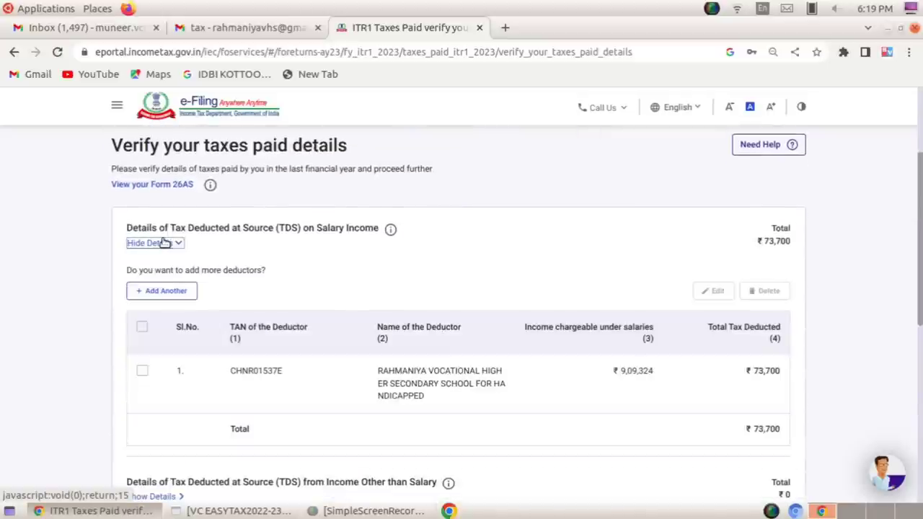
scroll(507, 372, down, 1)
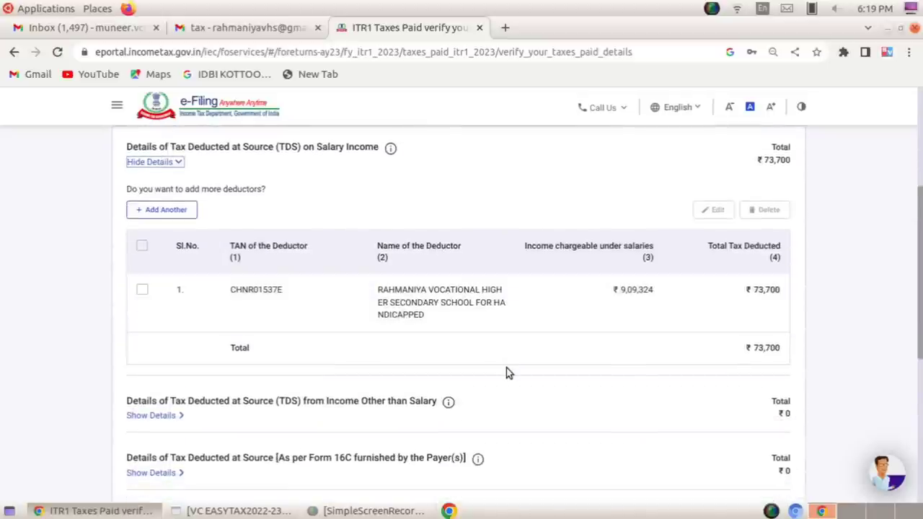
click(142, 292)
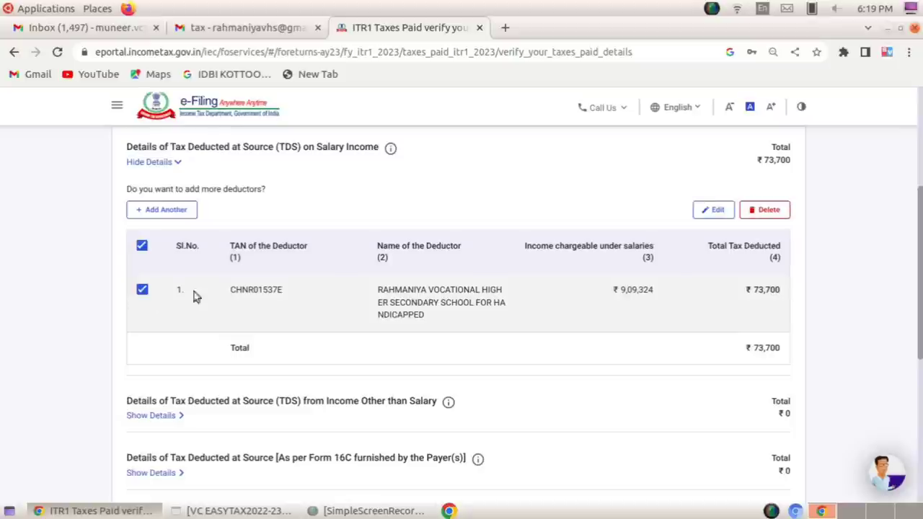
click(709, 211)
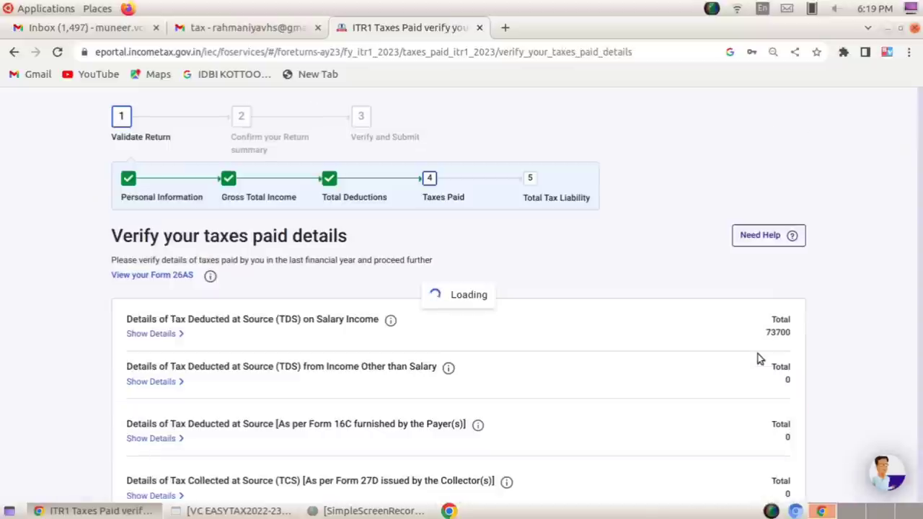
Confirm the taxes paid details and open the Total Tax Liability section.
scroll(757, 359, down, 5)
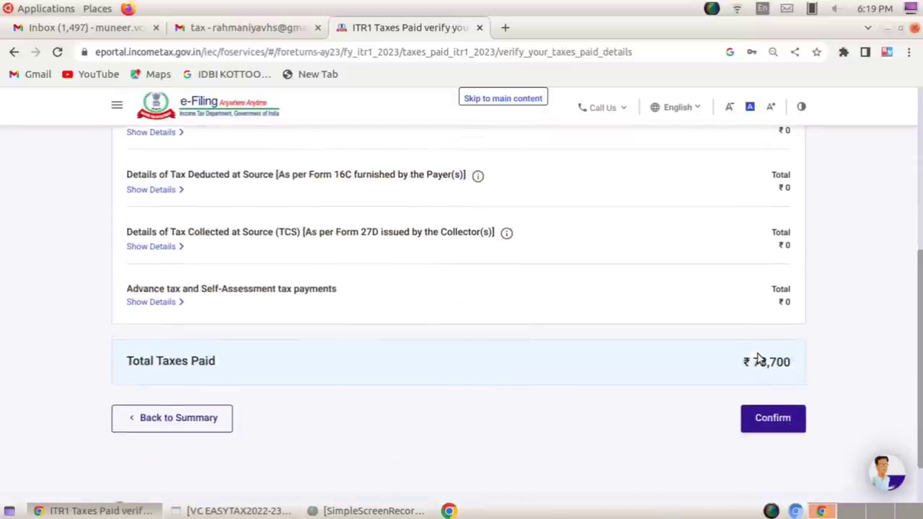
click(774, 416)
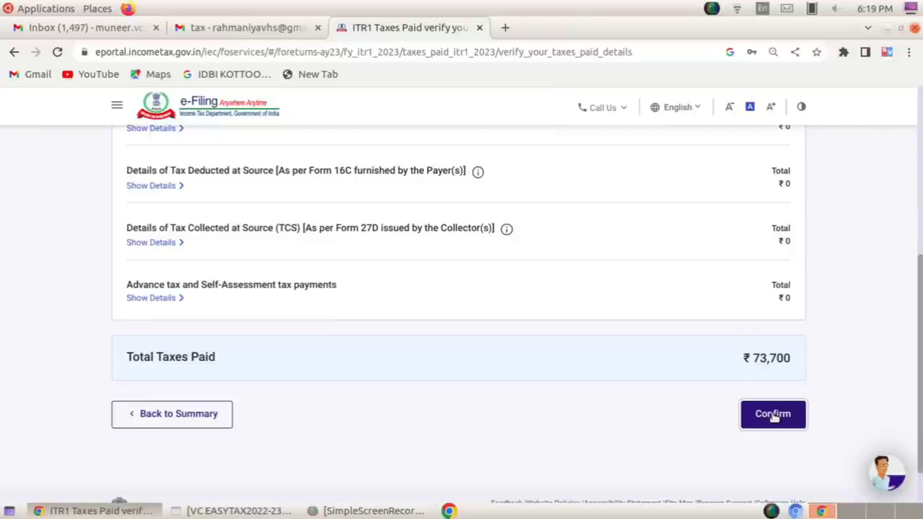
scroll(773, 416, down, 6)
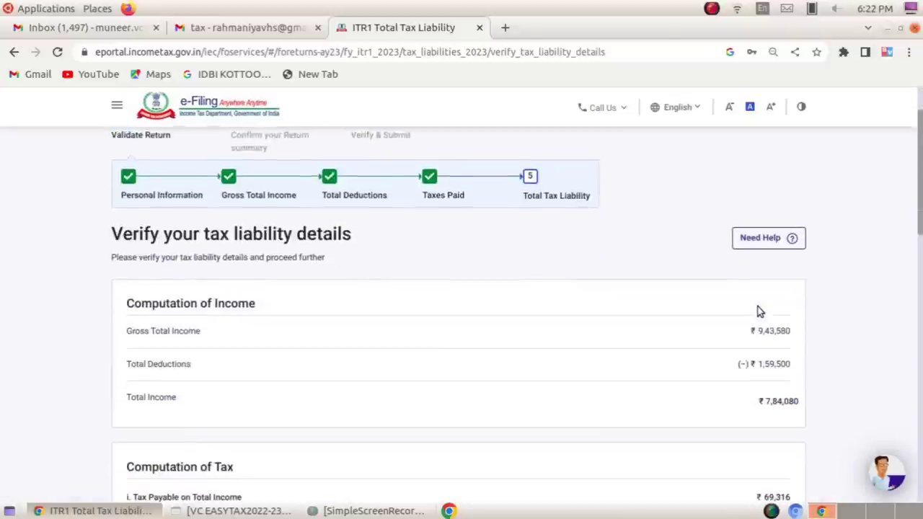
Examine the computation of income and tax, including the 87A rebate, cess, relief u/s 89 and interest lines.
scroll(756, 309, down, 2)
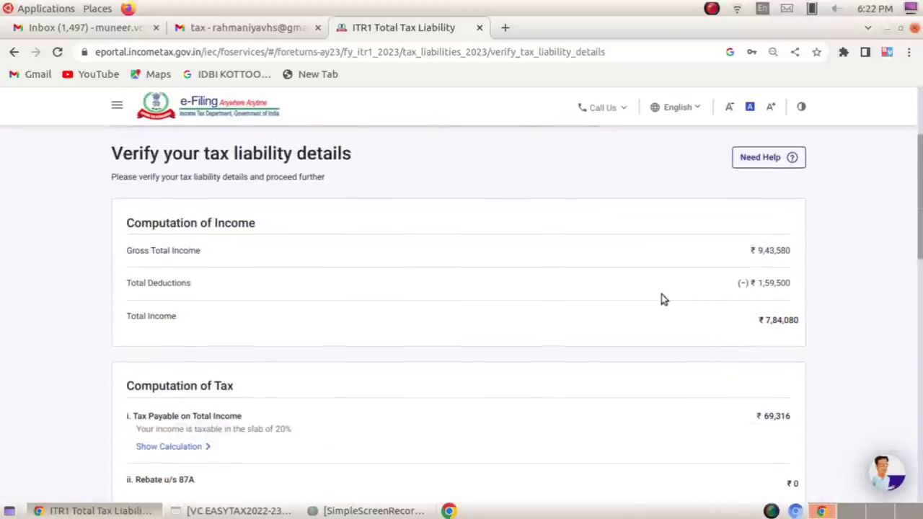
scroll(756, 306, down, 2)
scroll(758, 305, down, 2)
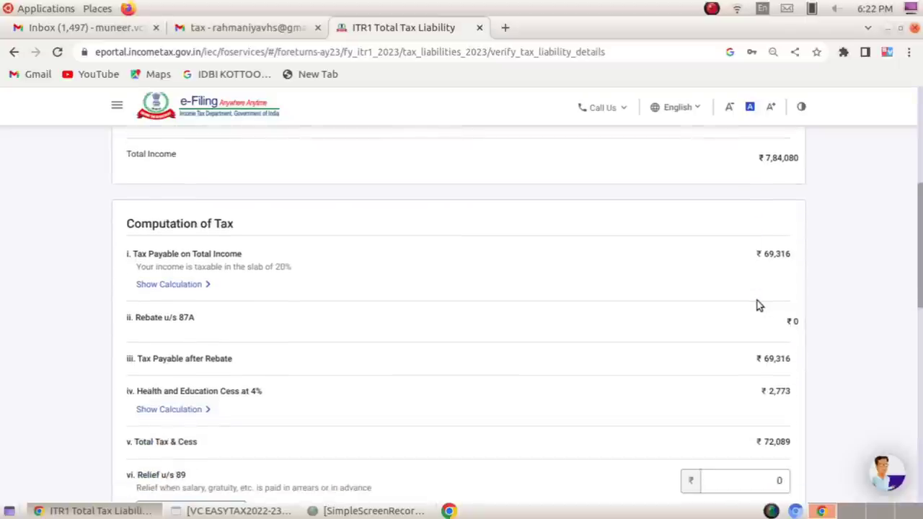
scroll(759, 305, up, 2)
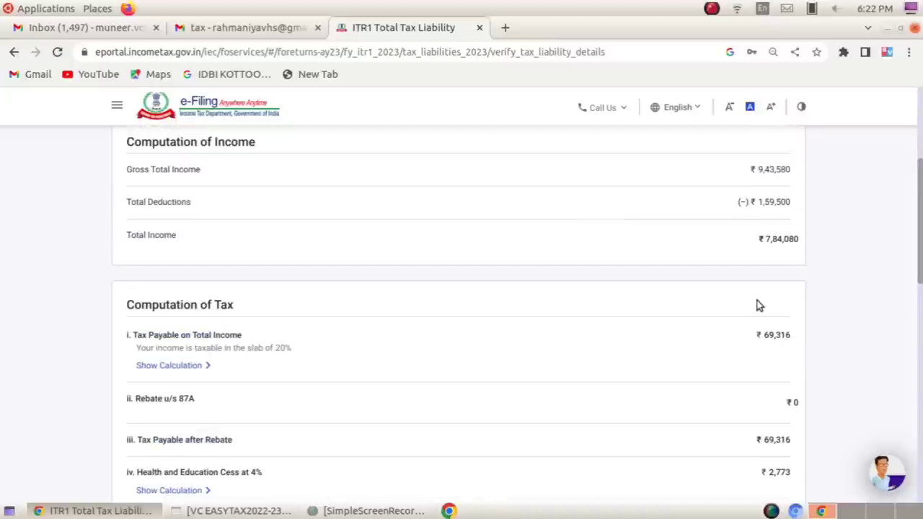
scroll(759, 305, down, 2)
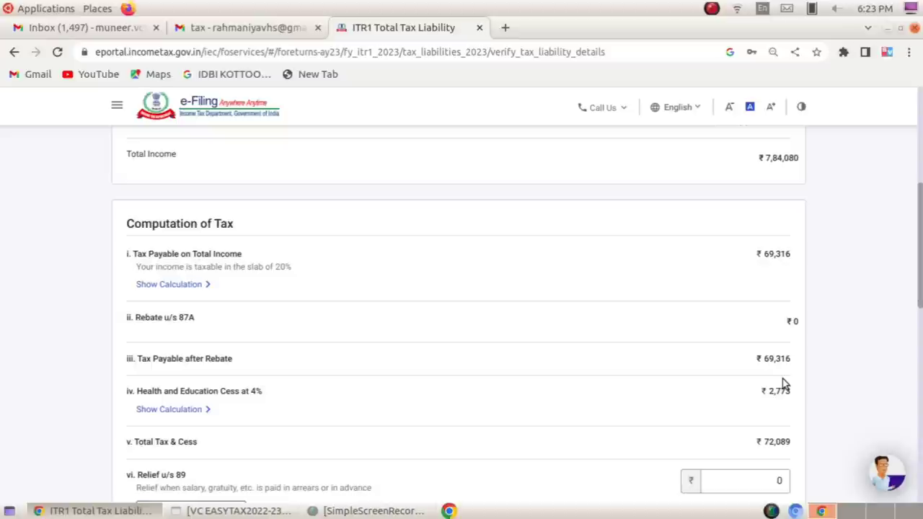
scroll(785, 386, down, 2)
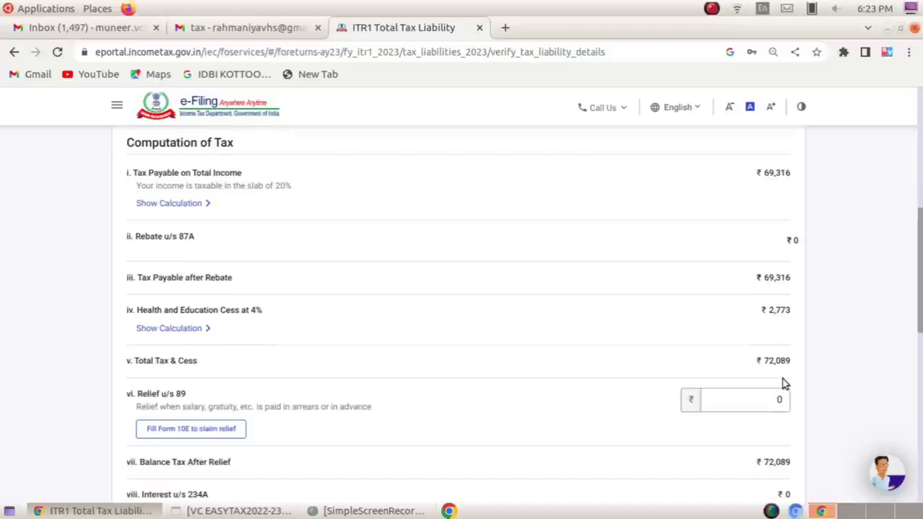
scroll(785, 385, down, 2)
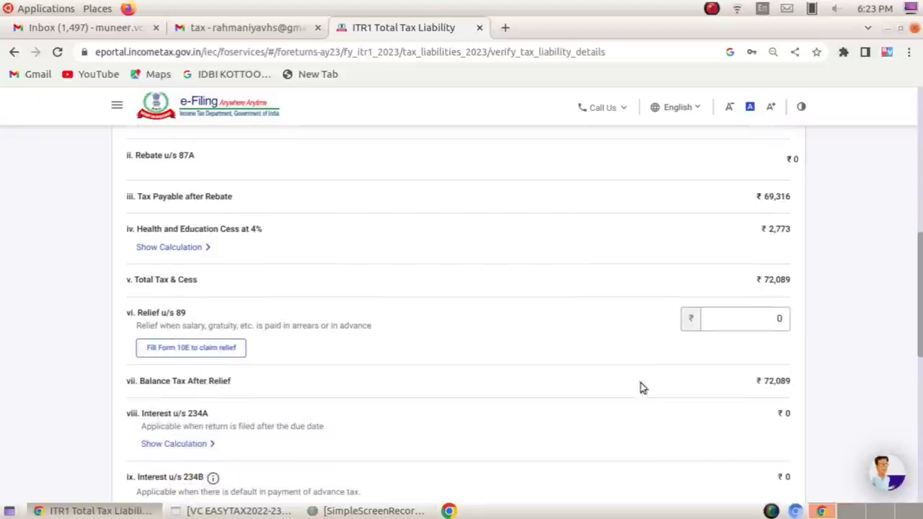